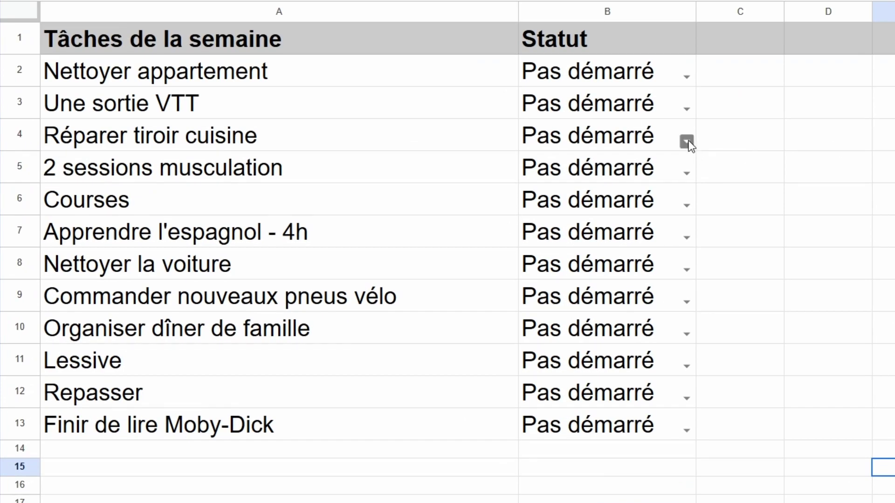
Set Réparer tiroir cuisine's status to En cours and Nettoyer la voiture's status to Terminé
{"action": "left_click", "coordinate": [687, 142]}
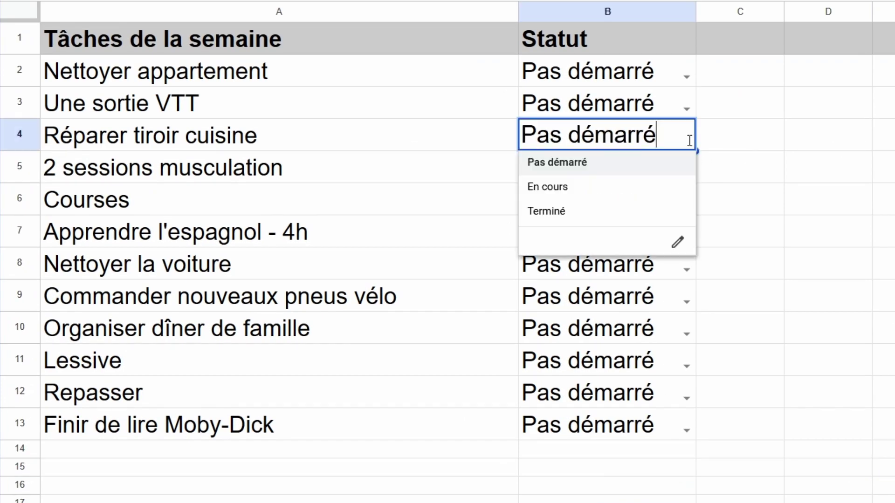
{"action": "left_click", "coordinate": [568, 188]}
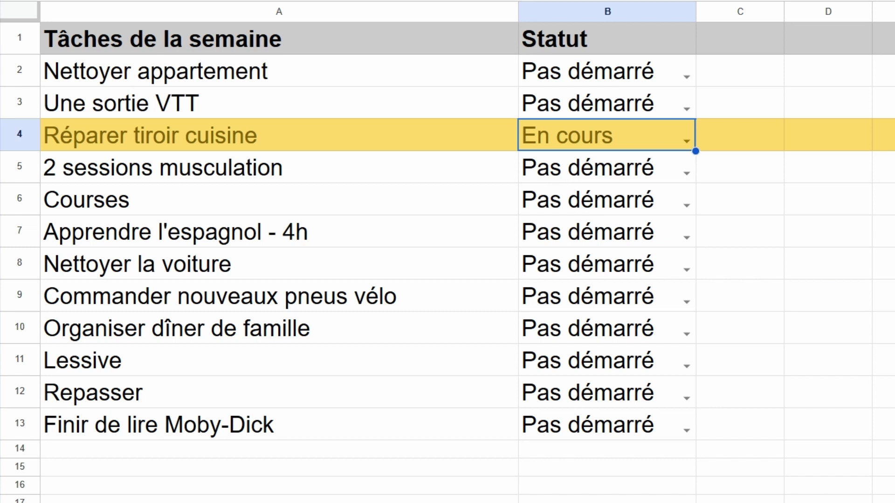
{"action": "left_click", "coordinate": [686, 270]}
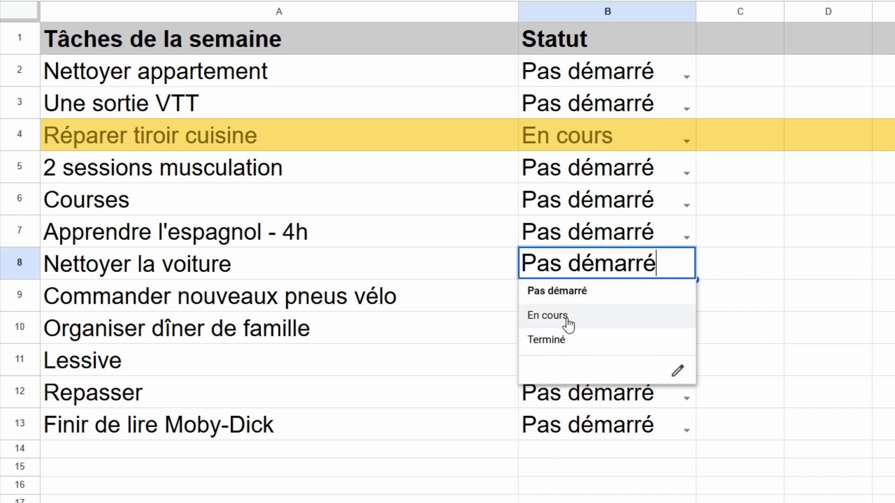
{"action": "left_click", "coordinate": [557, 341]}
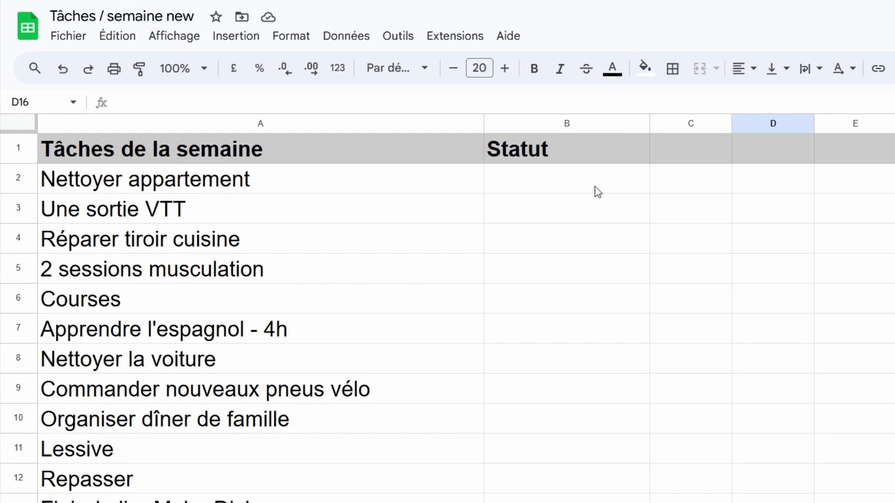
Select cell B2 and open the Validation des données panel from the Données menu
{"action": "left_click", "coordinate": [595, 186]}
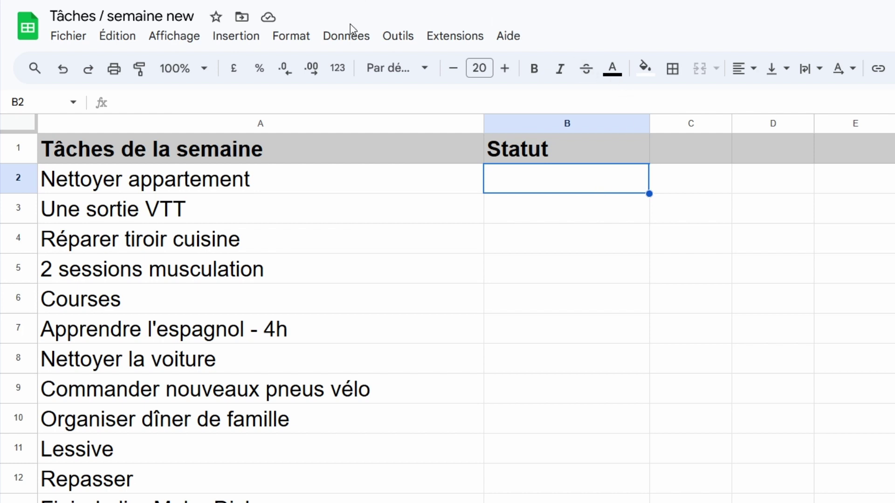
{"action": "left_click", "coordinate": [347, 40]}
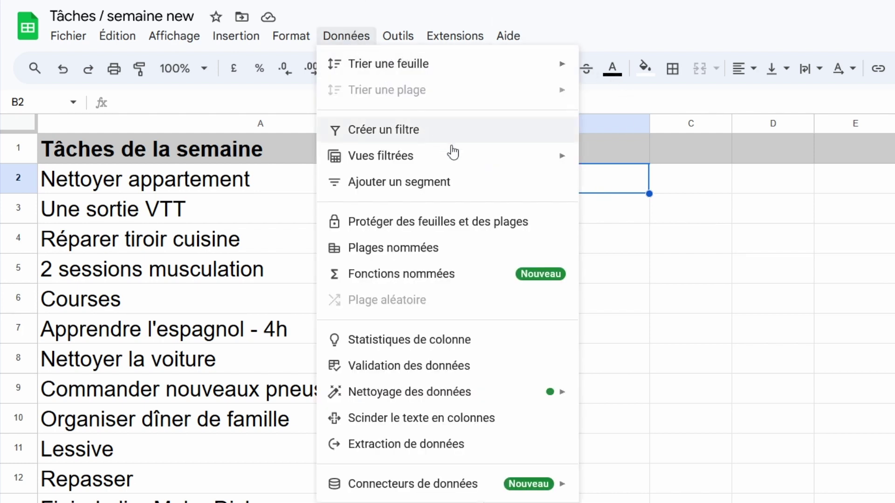
{"action": "left_click", "coordinate": [381, 366]}
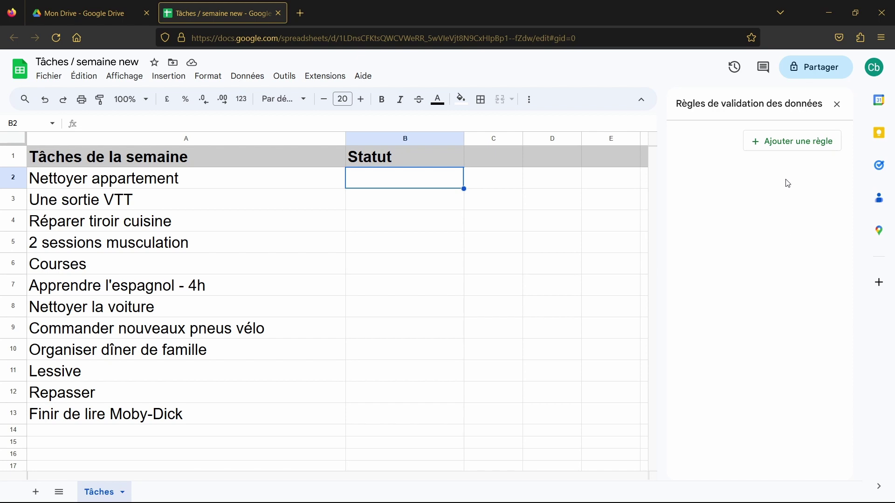
Add a new validation rule for B2 using the Menu déroulant criterion
{"action": "left_click", "coordinate": [787, 150]}
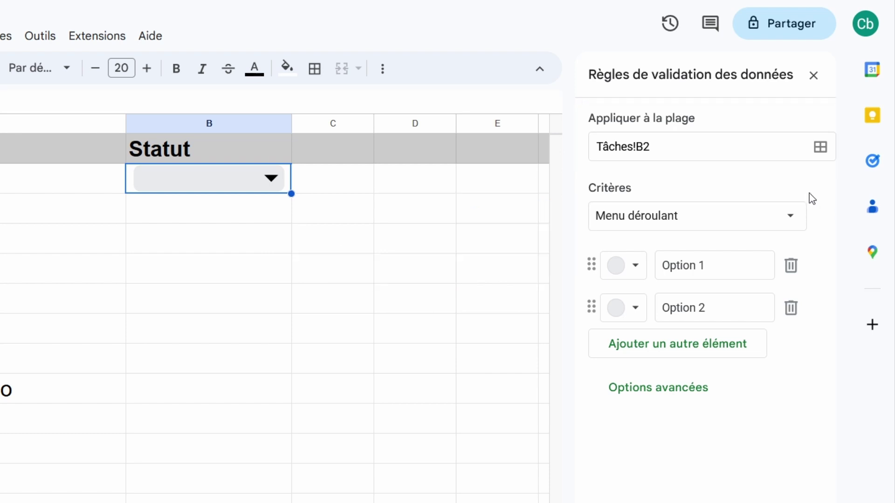
{"action": "left_click", "coordinate": [797, 223]}
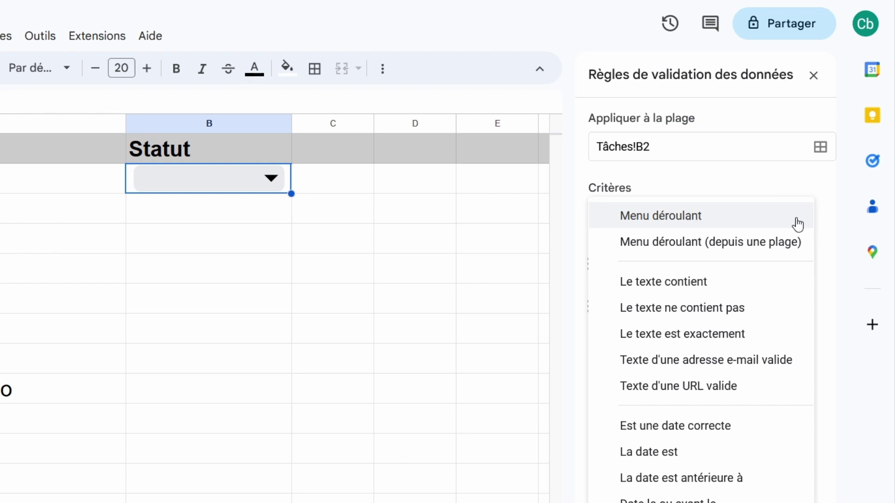
{"action": "left_click", "coordinate": [697, 217]}
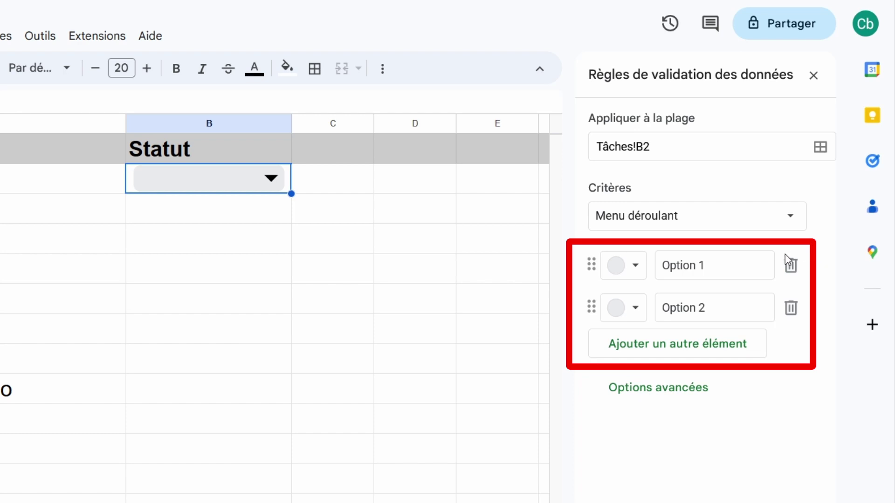
Enter the dropdown options Pas démarré, En cours and Terminé, replacing the Option placeholders
{"action": "left_click", "coordinate": [737, 268]}
{"action": "left_click_drag", "start_coordinate": [737, 268], "coordinate": [653, 269]}
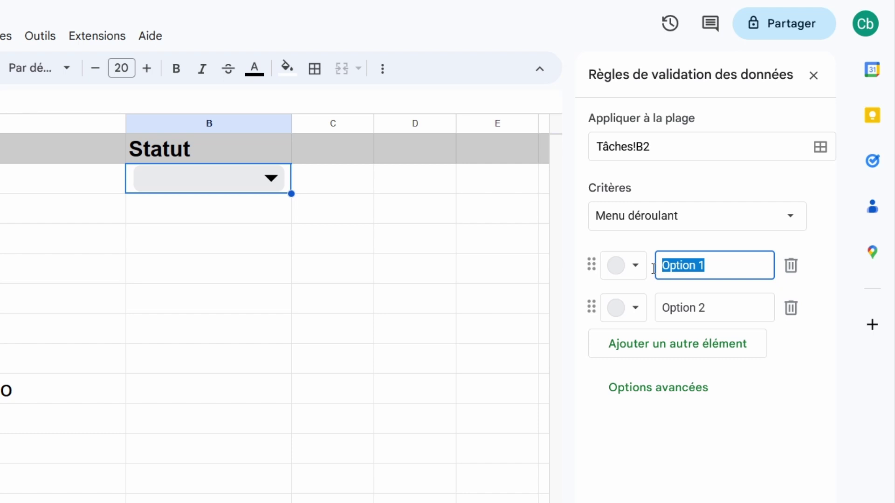
{"action": "type", "text": "Pas dém"}
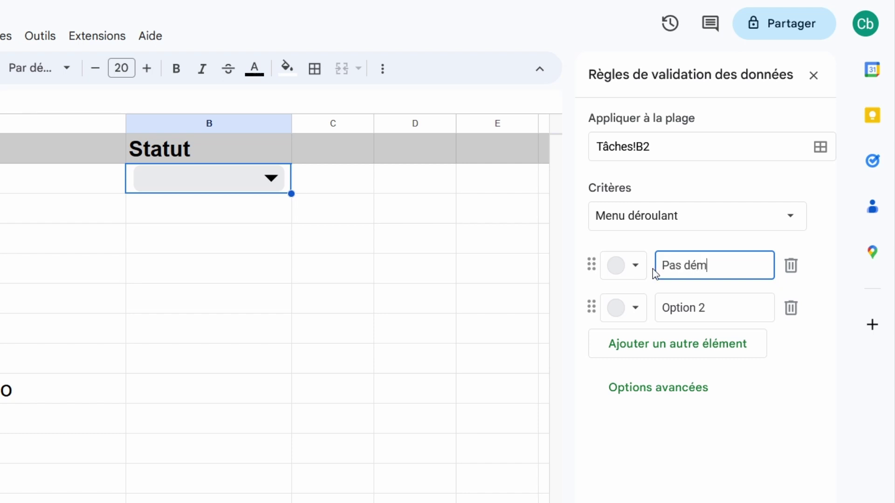
{"action": "type", "text": "arré"}
{"action": "left_click", "coordinate": [724, 305]}
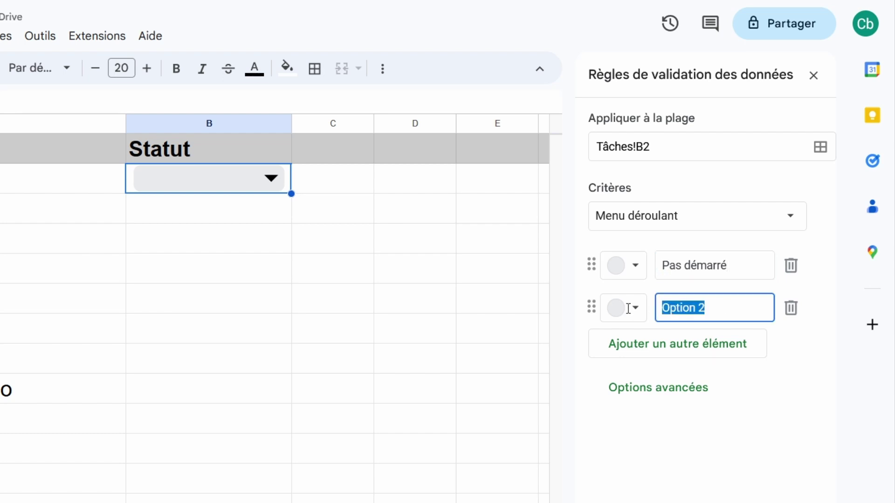
{"action": "type", "text": "En cou"}
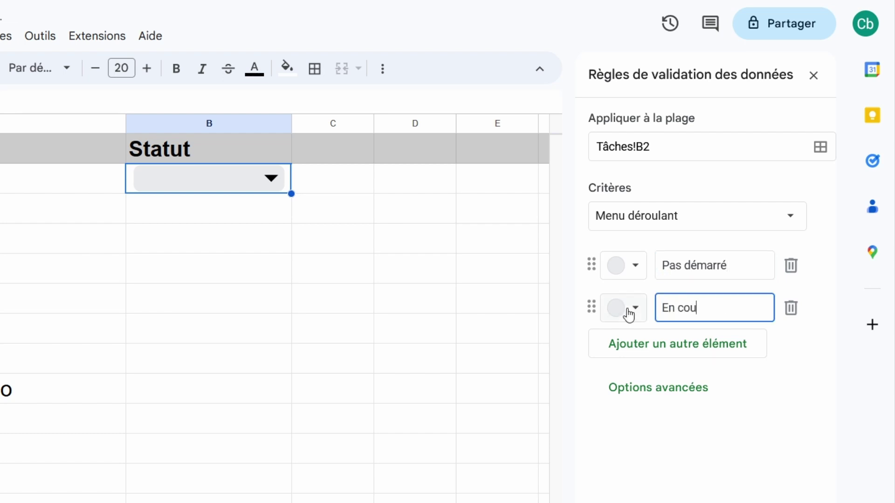
{"action": "type", "text": "rs"}
{"action": "left_click", "coordinate": [700, 360]}
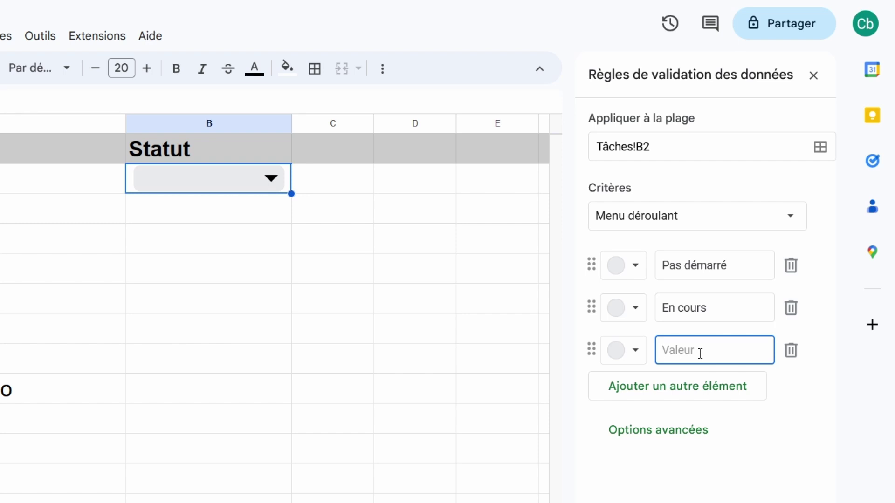
{"action": "type", "text": "Termin"}
{"action": "type", "text": "é"}
{"action": "left_click", "coordinate": [644, 279]}
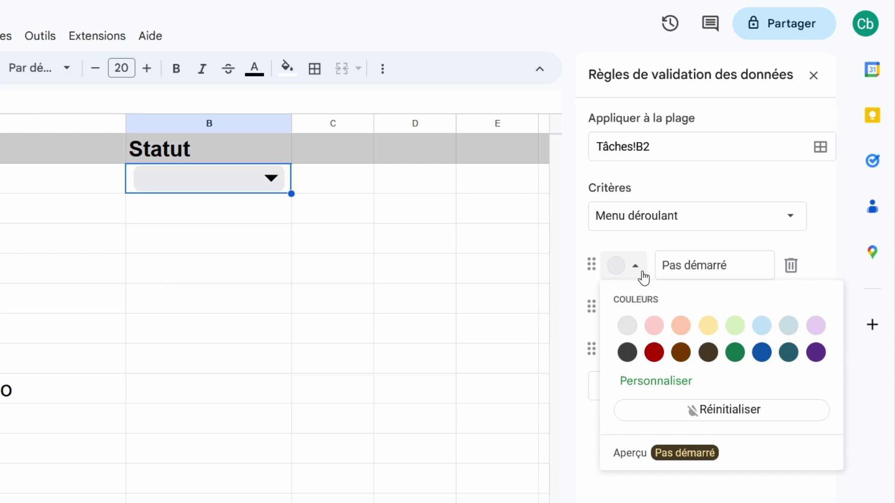
Set the dropdown's Style d'affichage to Flèche under Options avancées and save the rule
{"action": "left_click", "coordinate": [819, 251]}
{"action": "scroll", "coordinate": [788, 326], "scroll_direction": "down", "scroll_amount": 3}
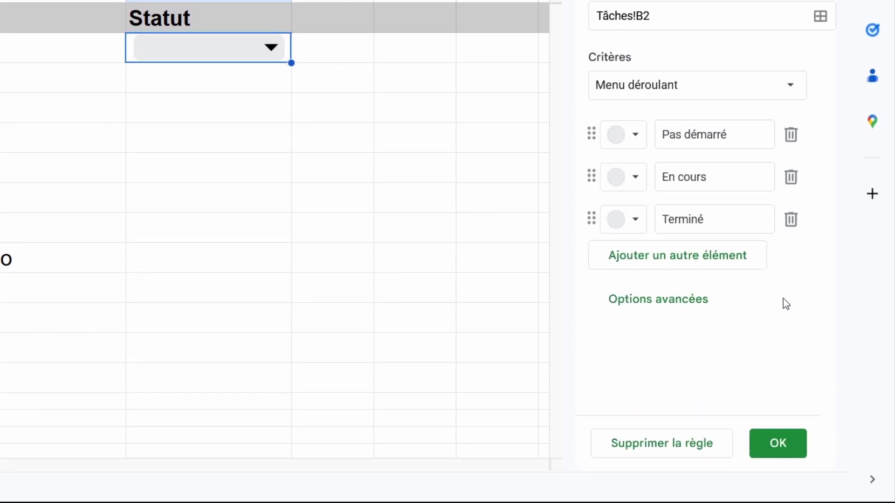
{"action": "left_click", "coordinate": [642, 307]}
{"action": "scroll", "coordinate": [797, 322], "scroll_direction": "down", "scroll_amount": 3}
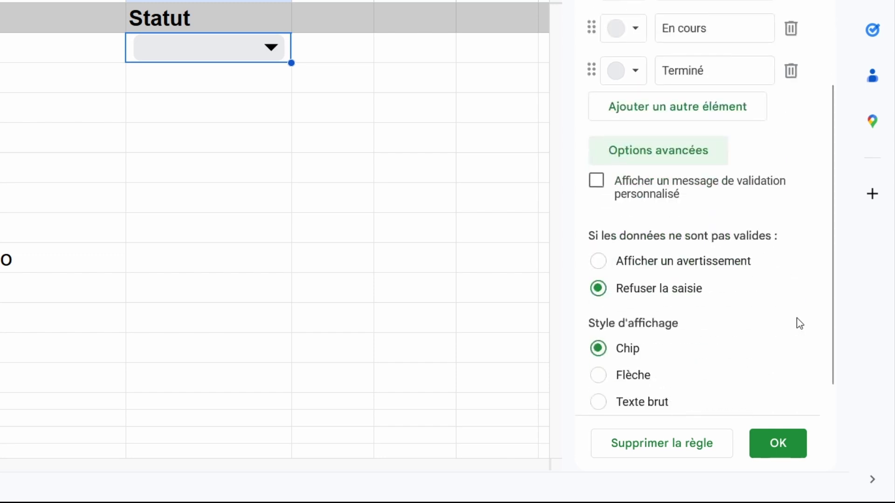
{"action": "scroll", "coordinate": [788, 267], "scroll_direction": "down", "scroll_amount": 1}
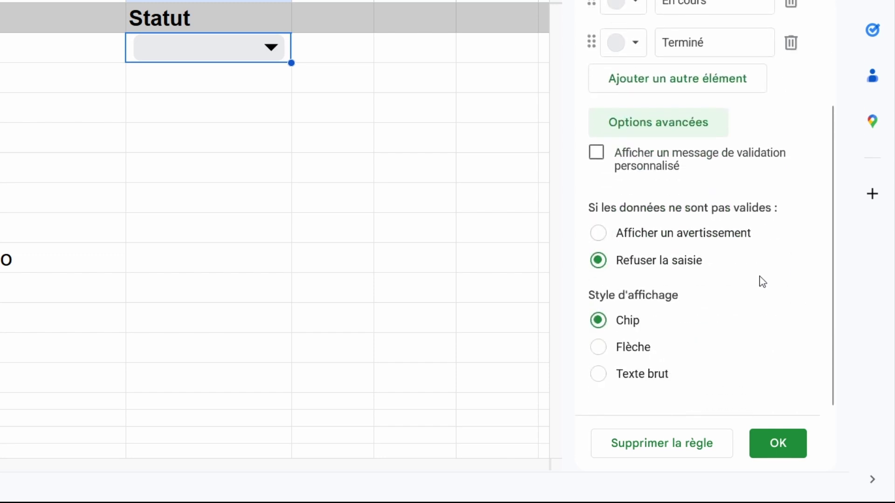
{"action": "left_click", "coordinate": [625, 349]}
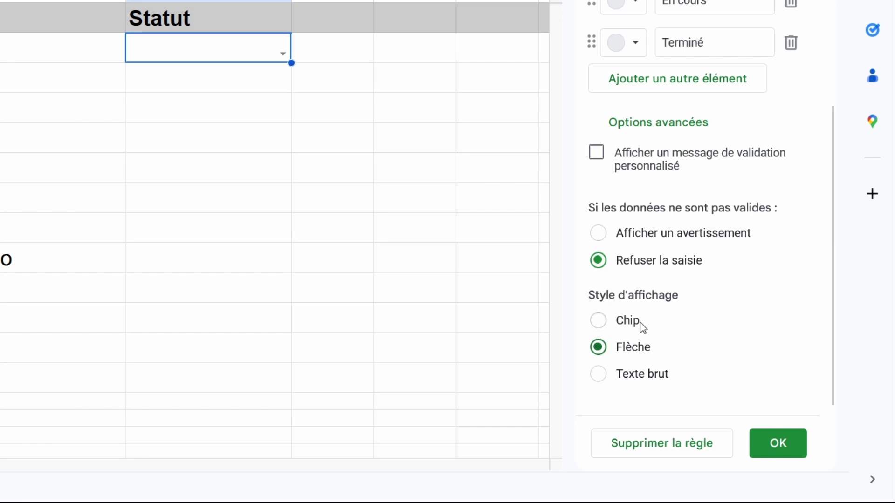
{"action": "left_click", "coordinate": [778, 450]}
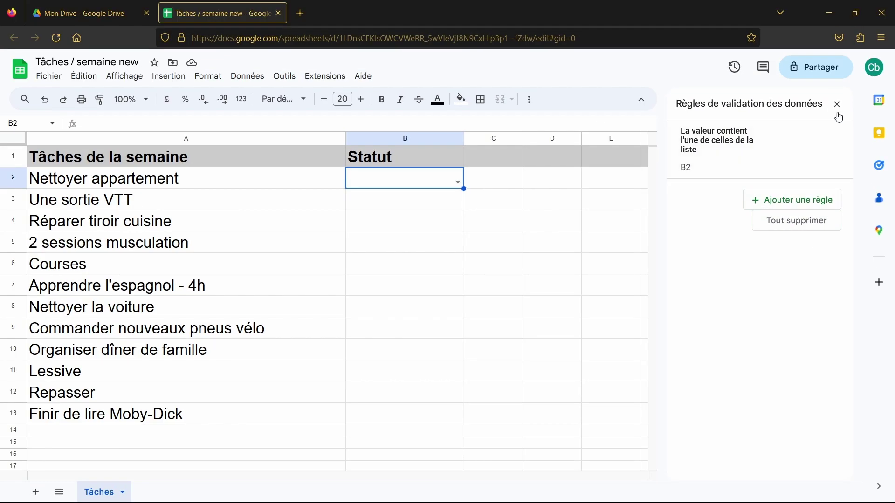
Copy B2's status dropdown and paste it into cells B3:B13
{"action": "left_click", "coordinate": [837, 104]}
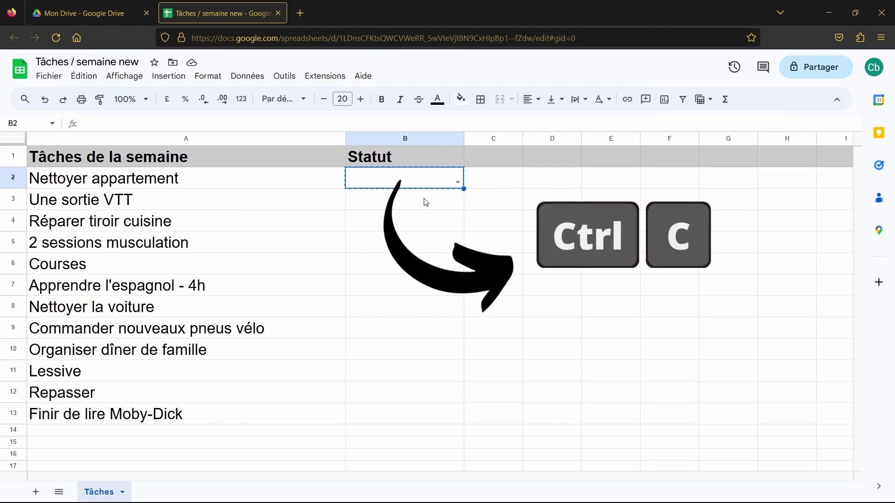
{"action": "key", "text": "ctrl+c"}
{"action": "mouse_move", "coordinate": [424, 201]}
{"action": "left_mouse_down"}
{"action": "mouse_move", "coordinate": [404, 263]}
{"action": "mouse_move", "coordinate": [402, 408]}
{"action": "left_mouse_up"}
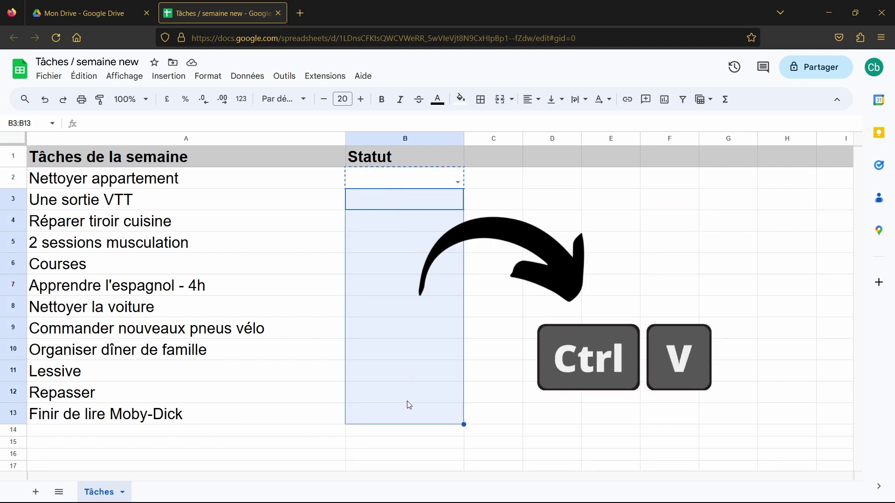
{"action": "key", "text": "ctrl+v"}
{"action": "left_click", "coordinate": [669, 402]}
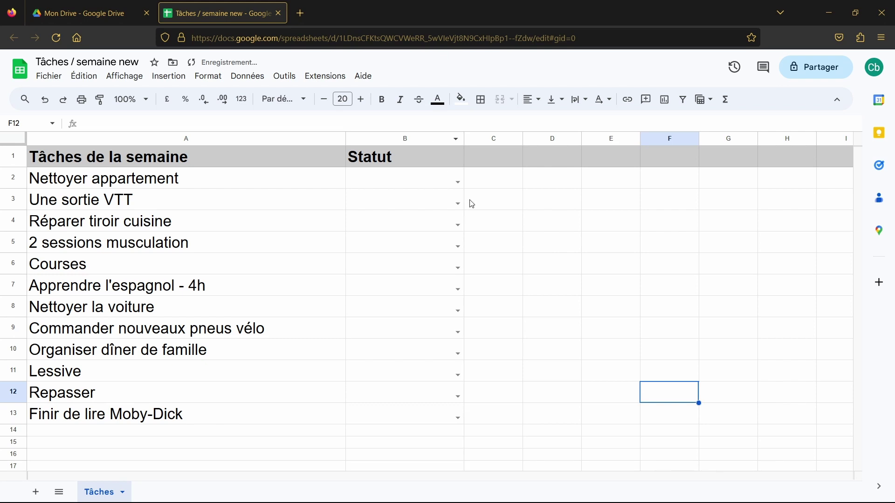
Test B2's dropdown choices, leaving its status set to Pas démarré
{"action": "left_click", "coordinate": [458, 182]}
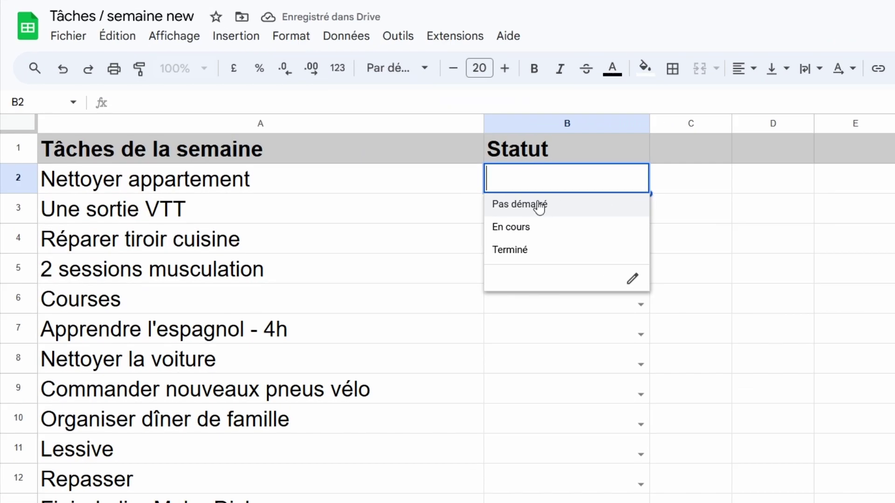
{"action": "left_click", "coordinate": [540, 205]}
{"action": "left_click", "coordinate": [642, 184]}
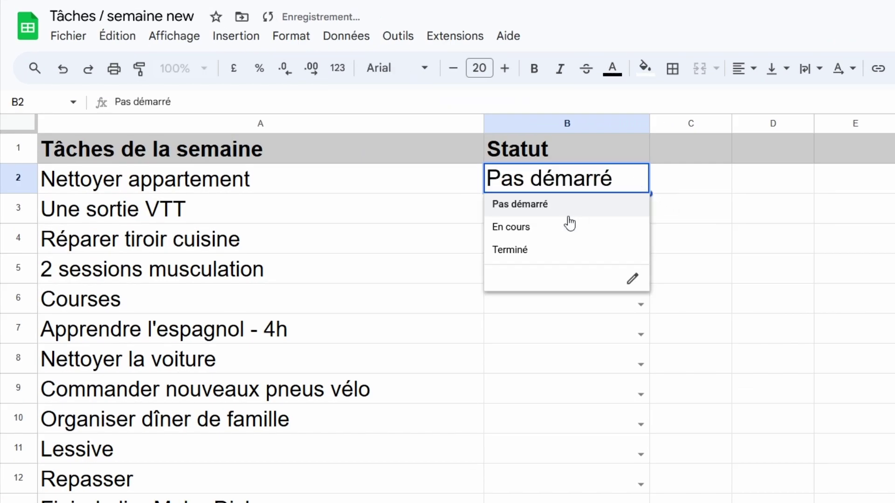
{"action": "left_click", "coordinate": [569, 226]}
{"action": "left_click", "coordinate": [642, 186]}
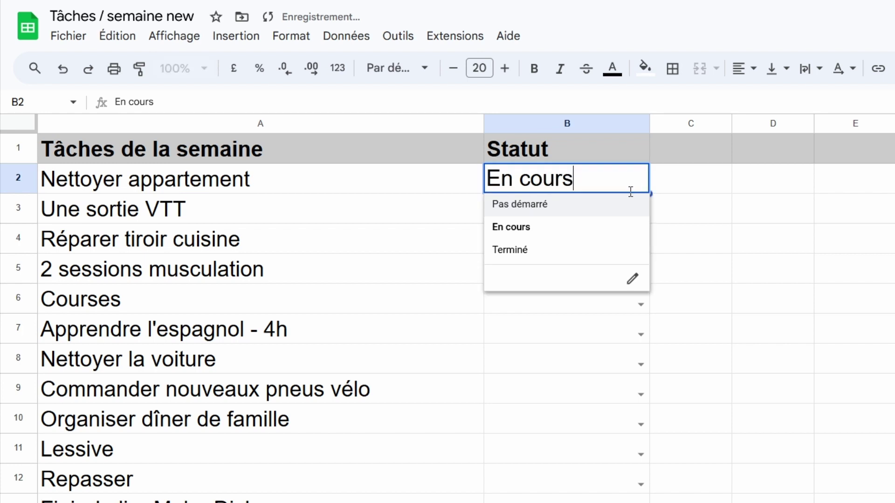
{"action": "left_click", "coordinate": [560, 213]}
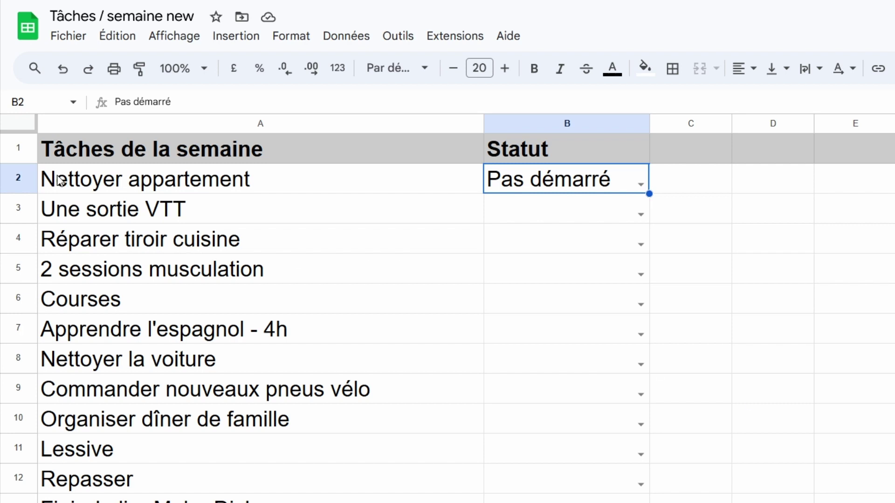
Select row 2 and add a conditional formatting rule using 'La formule personnalisée est'
{"action": "left_click", "coordinate": [17, 178]}
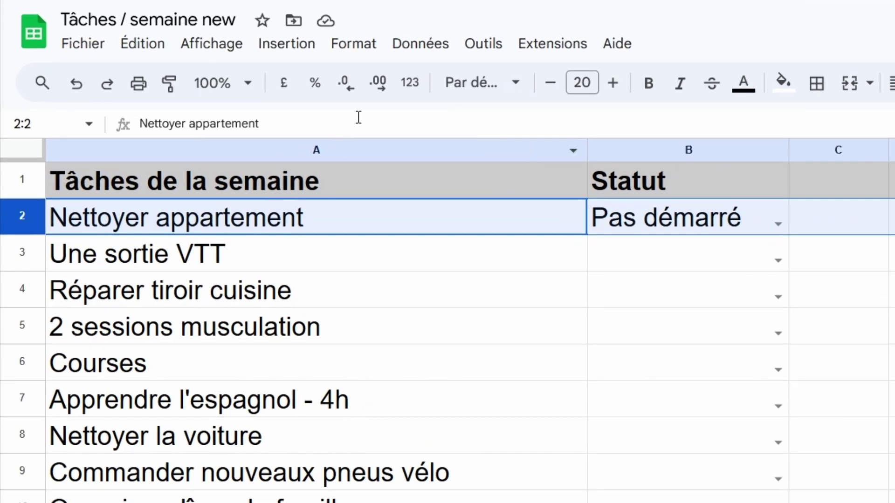
{"action": "left_click", "coordinate": [368, 48]}
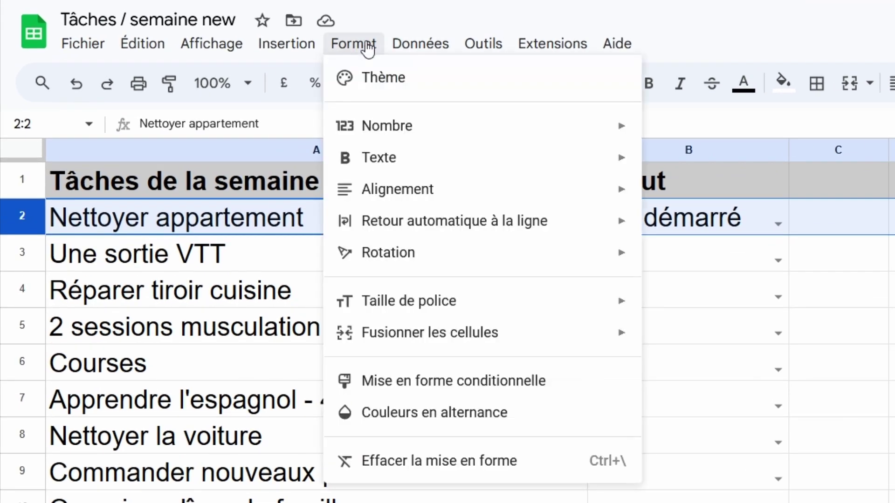
{"action": "left_click", "coordinate": [430, 383]}
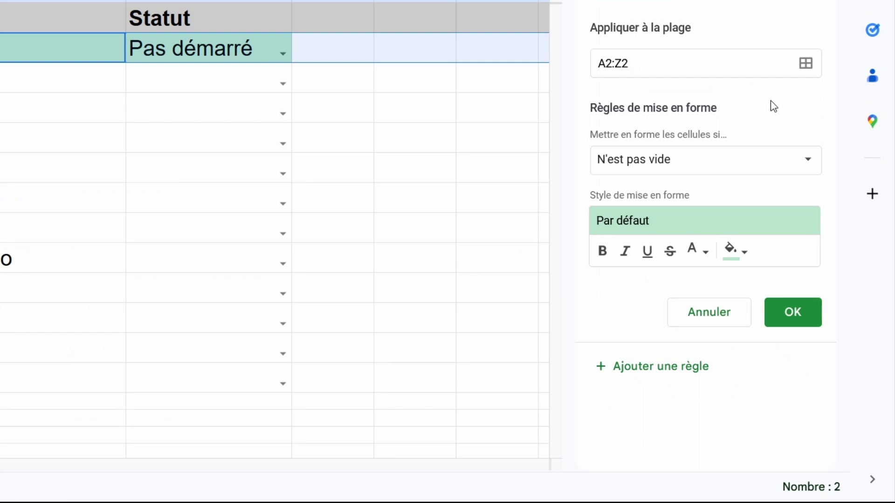
{"action": "left_click", "coordinate": [808, 165]}
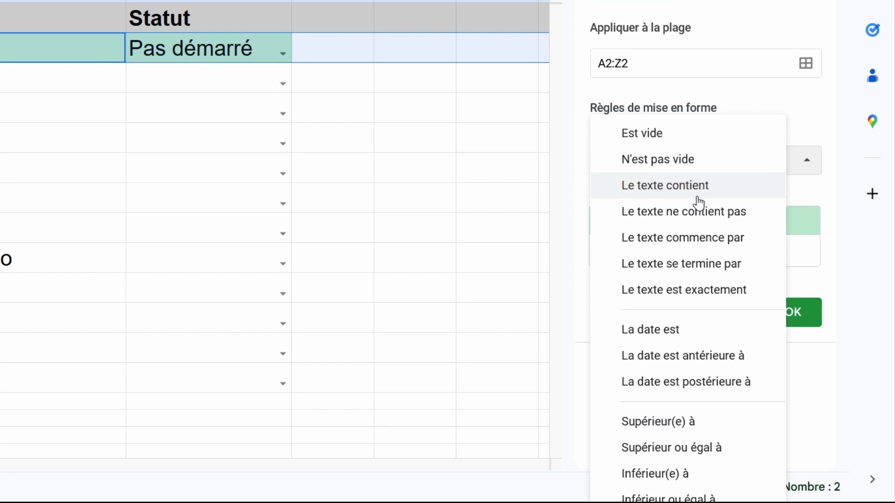
{"action": "scroll", "coordinate": [699, 204], "scroll_direction": "down", "scroll_amount": 3}
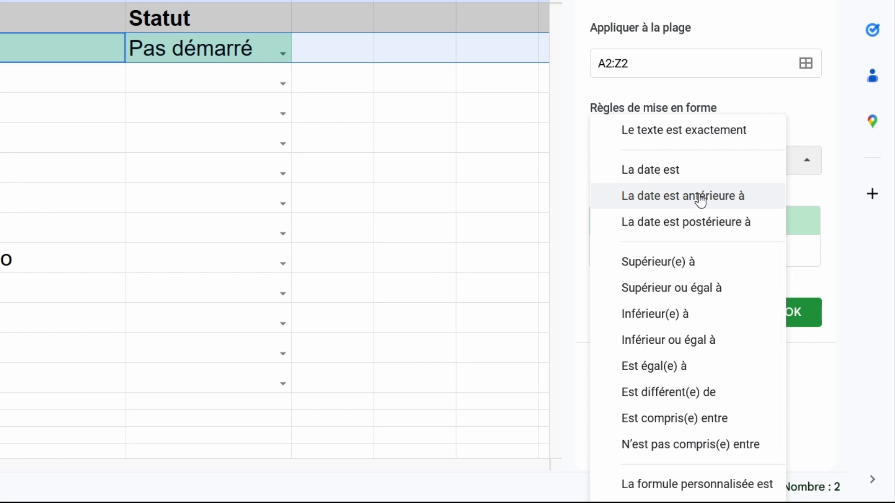
{"action": "left_click", "coordinate": [684, 484]}
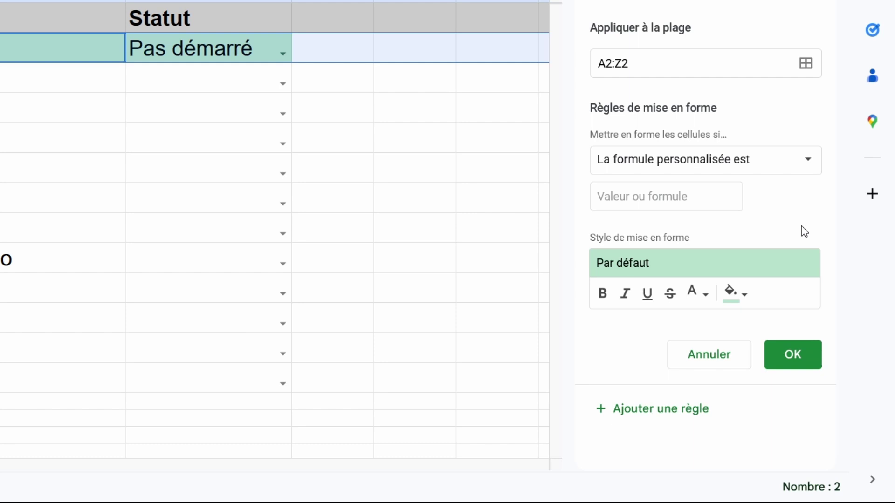
Enter the custom formula =B2="Terminé" for the A2:Z2 rule
{"action": "left_click", "coordinate": [660, 199]}
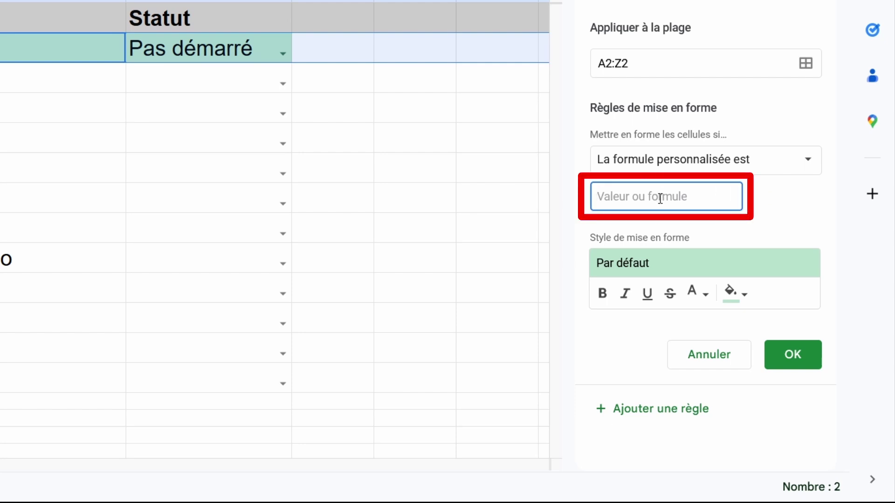
{"action": "type", "text": "="}
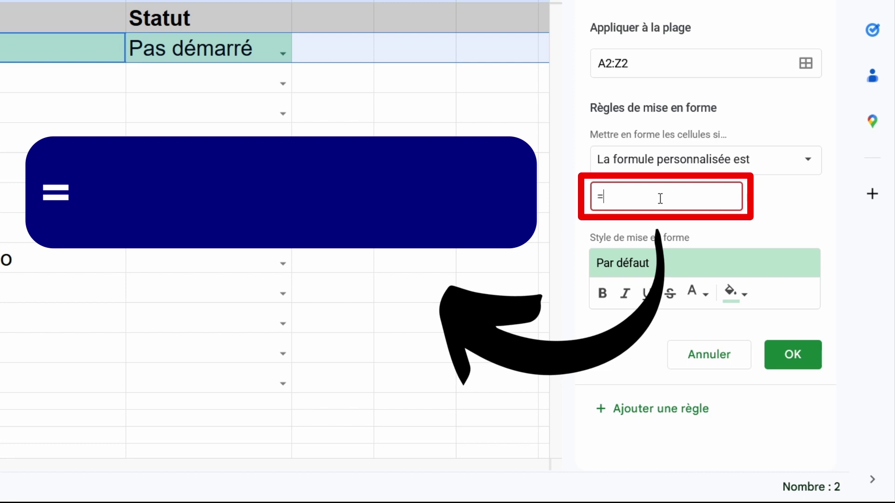
{"action": "type", "text": "B"}
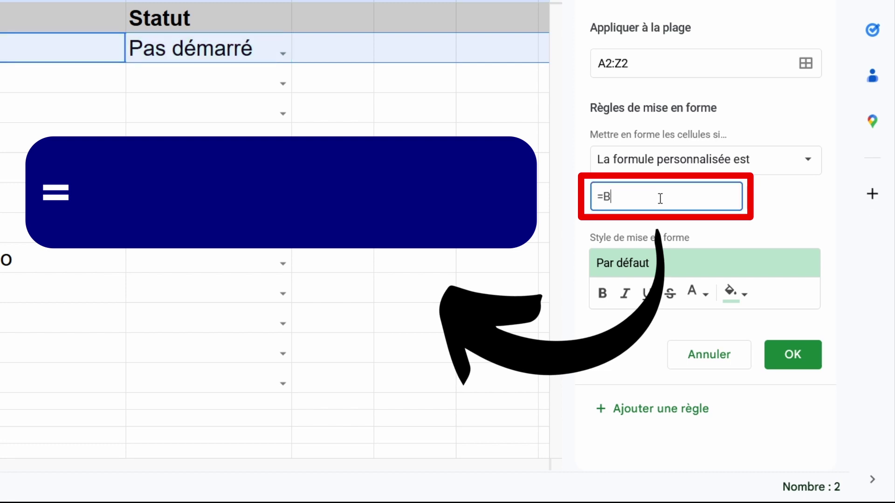
{"action": "type", "text": "2"}
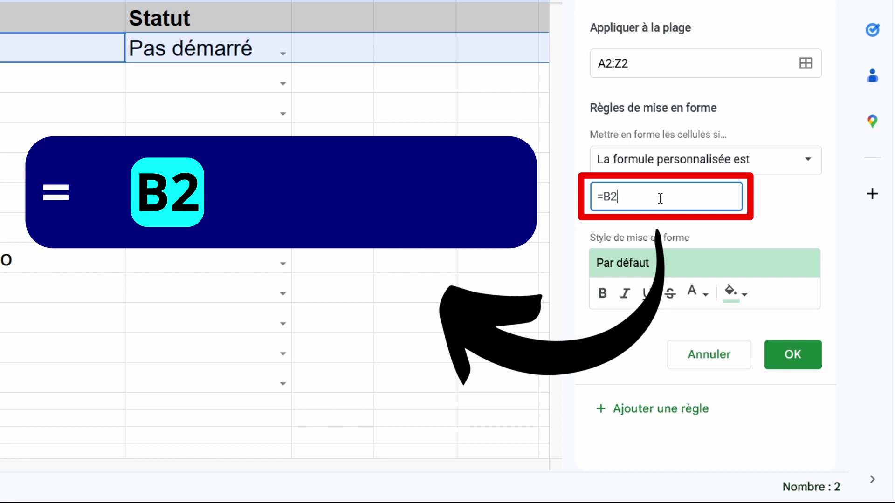
{"action": "type", "text": "="}
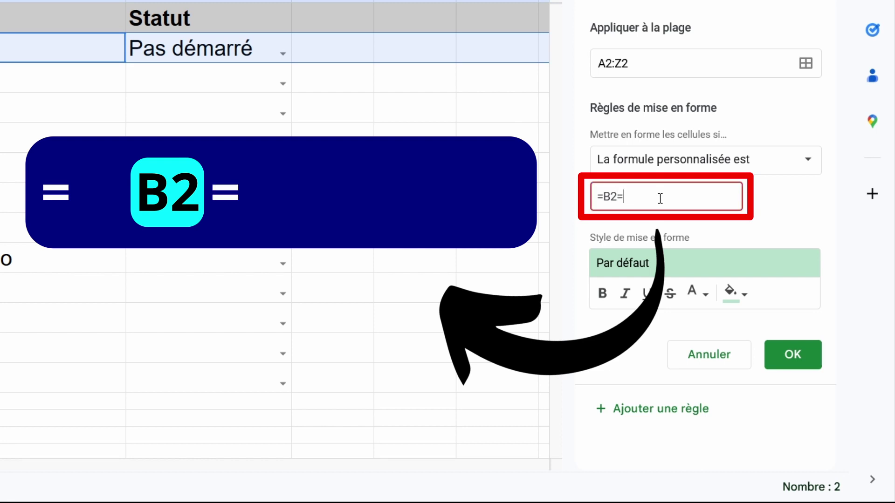
{"action": "type", "text": "\"Termi"}
{"action": "type", "text": "né\""}
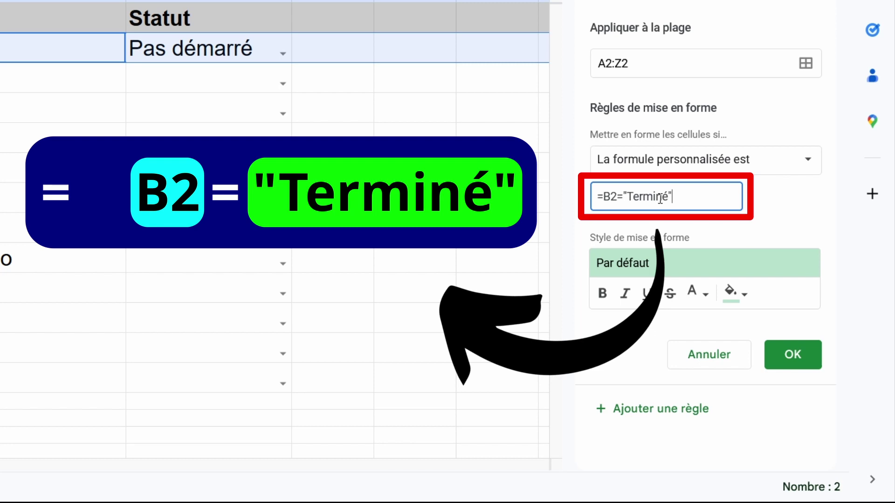
{"action": "left_click", "coordinate": [773, 218]}
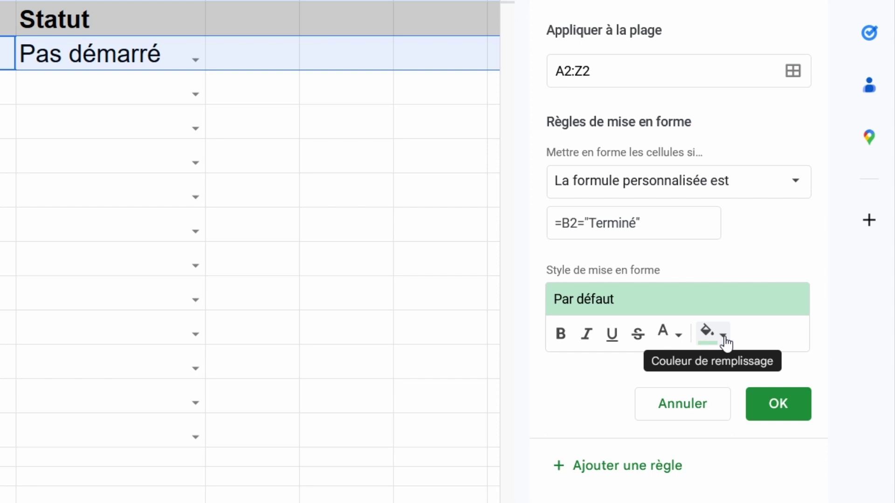
Style the Terminé rule with a light green fill and dark green text, then save it
{"action": "left_click", "coordinate": [725, 341]}
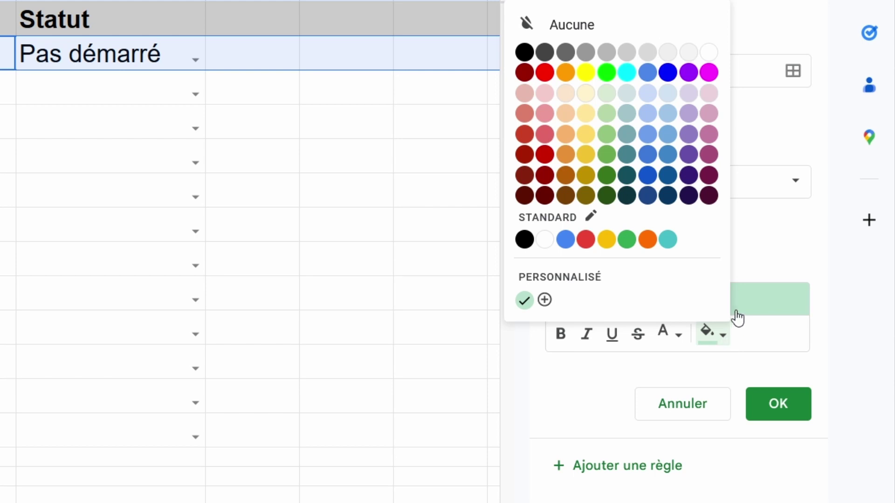
{"action": "left_click", "coordinate": [768, 257]}
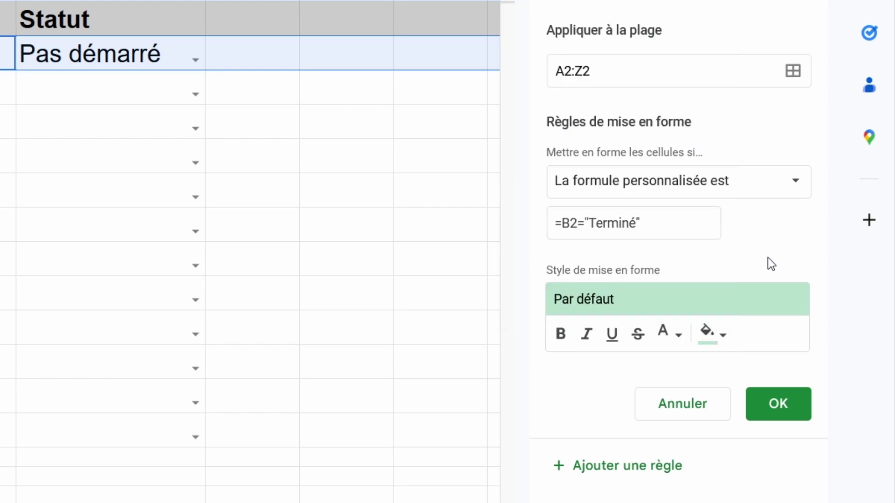
{"action": "left_click", "coordinate": [679, 340]}
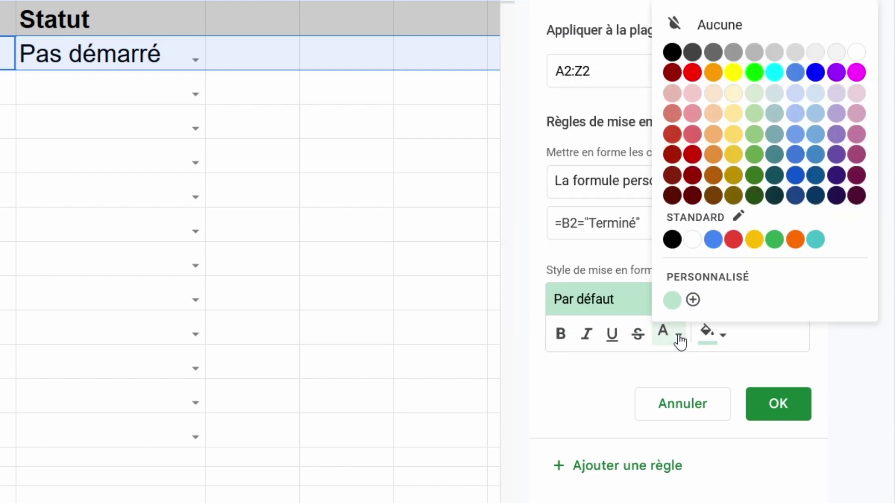
{"action": "left_click", "coordinate": [758, 179]}
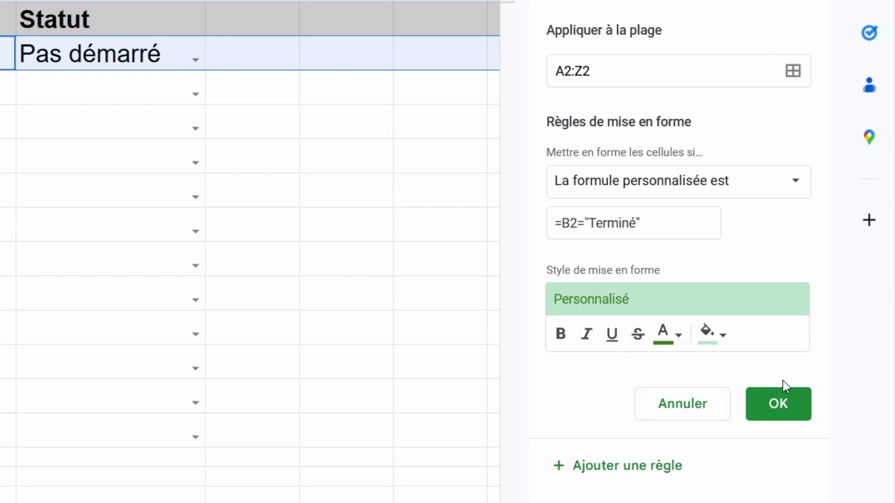
{"action": "left_click", "coordinate": [778, 405]}
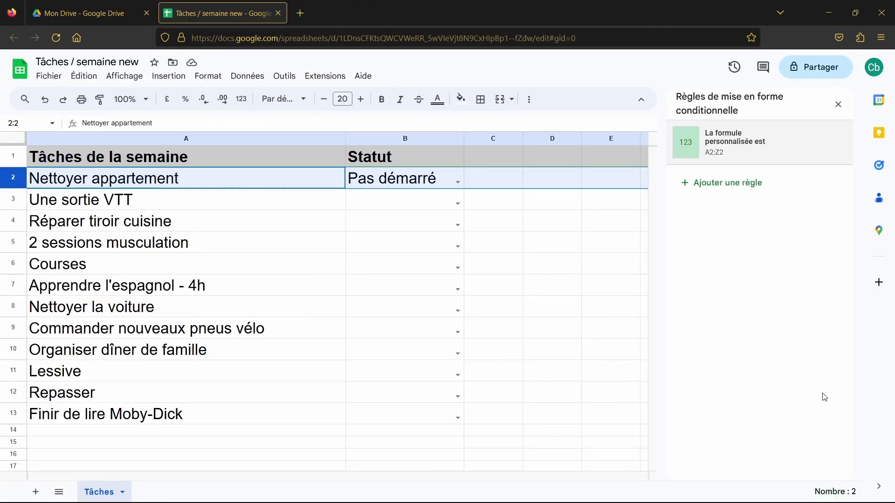
Set B2's status to Terminé and check Nettoyer appartement's green highlighting
{"action": "left_click", "coordinate": [838, 104]}
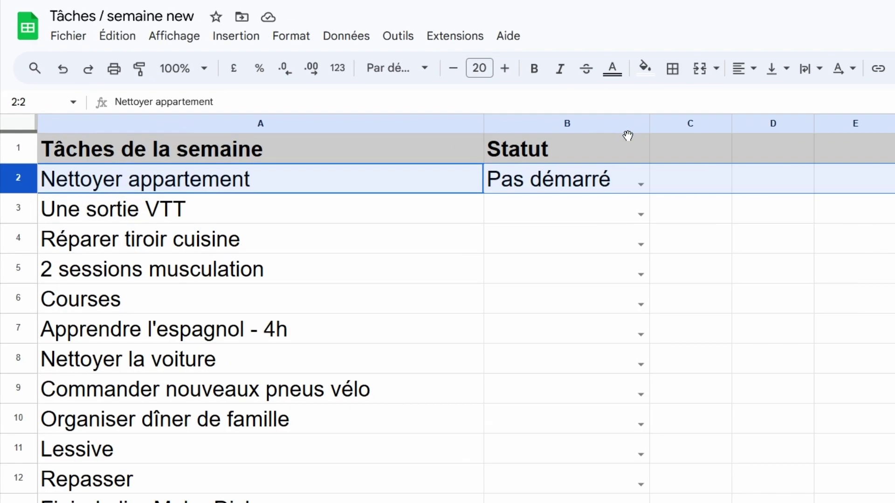
{"action": "left_click", "coordinate": [641, 185]}
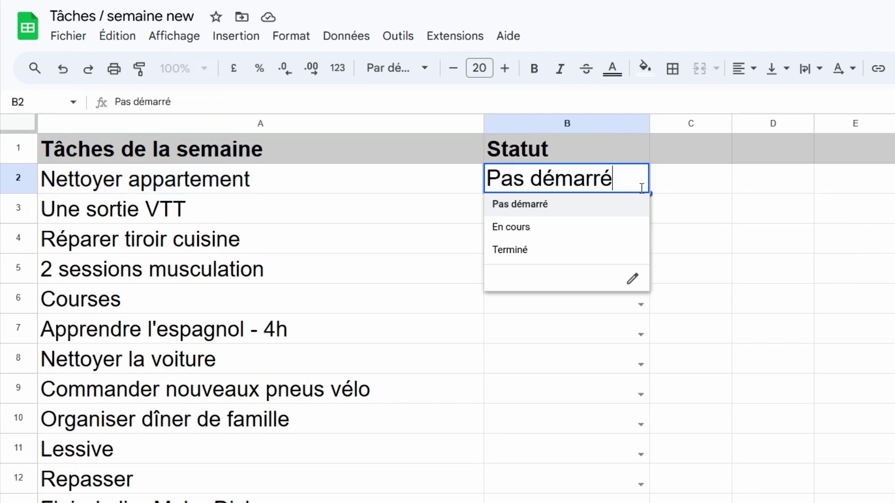
{"action": "left_click", "coordinate": [529, 252]}
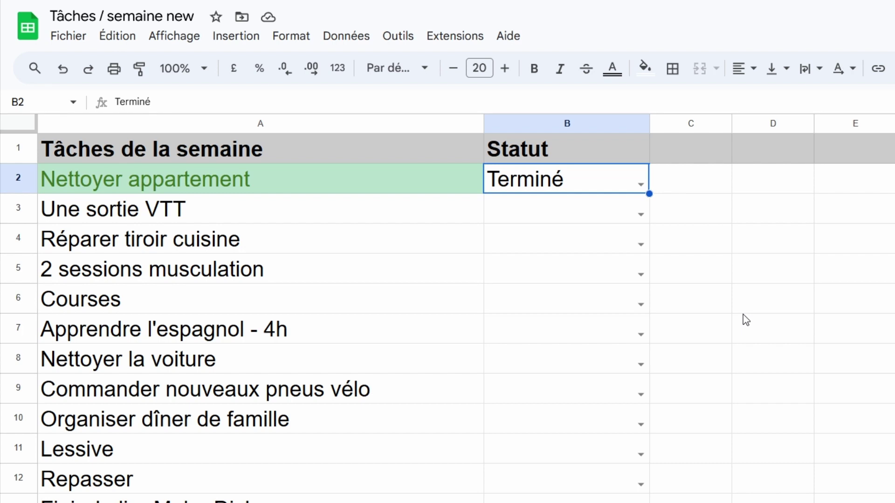
{"action": "left_click", "coordinate": [390, 188]}
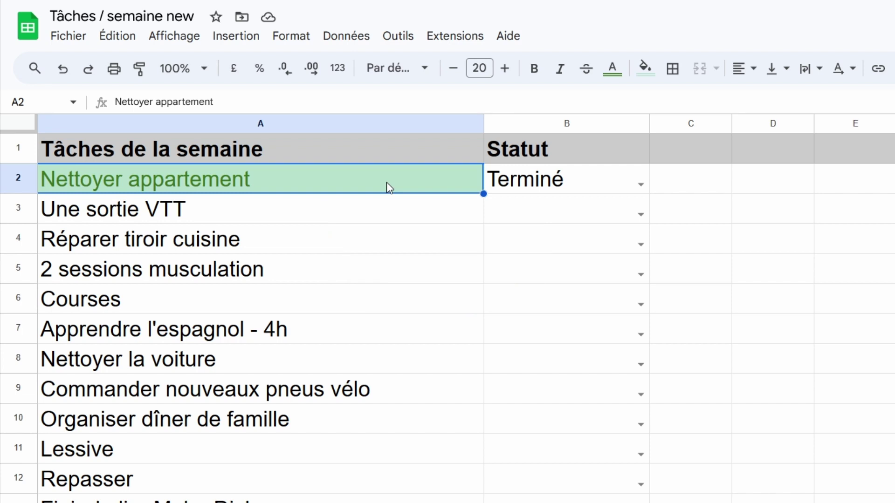
{"action": "left_click", "coordinate": [626, 181]}
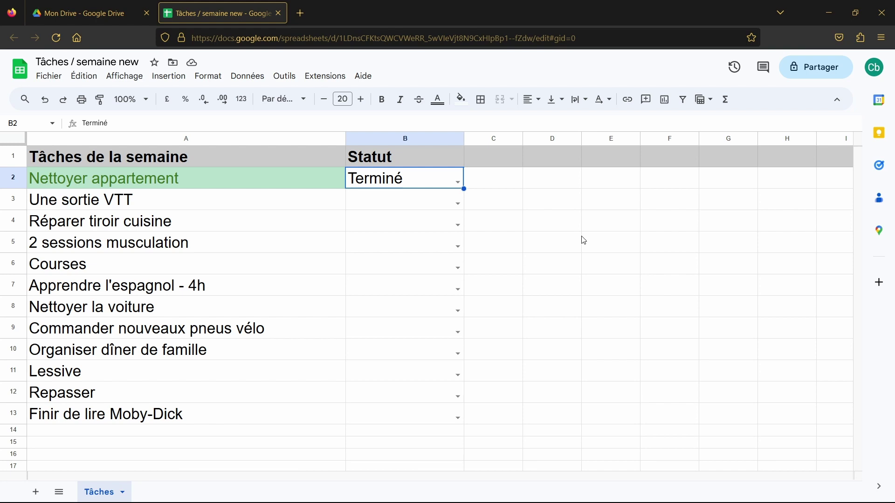
{"action": "mouse_move", "coordinate": [448, 471]}
{"action": "left_click", "coordinate": [13, 178]}
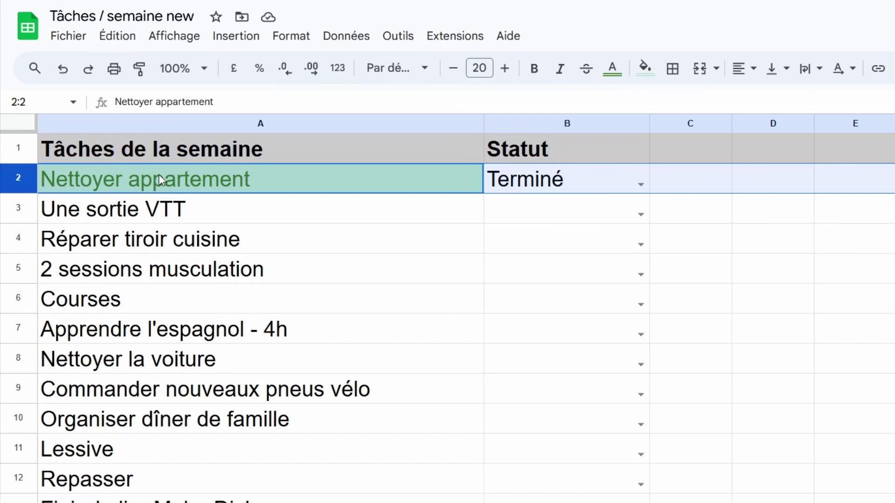
Reopen the green A2:Z2 rule with formula =B2="Terminé" from Format > Mise en forme conditionnelle
{"action": "left_click", "coordinate": [298, 38]}
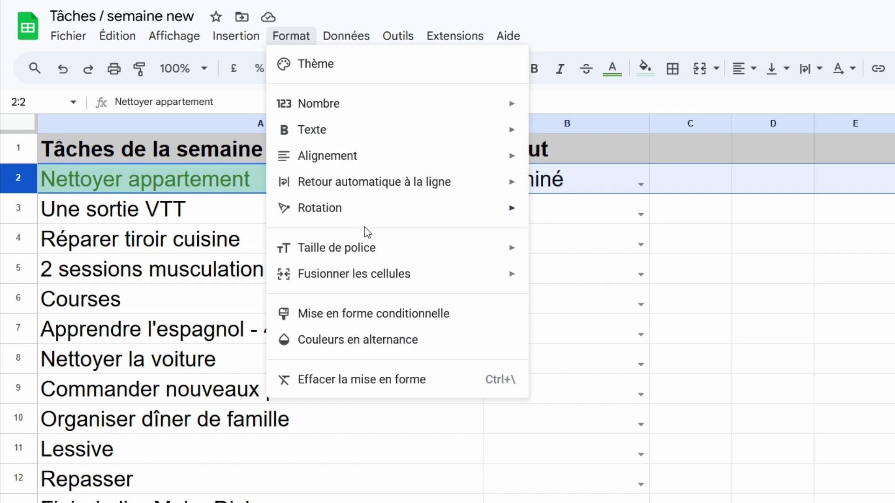
{"action": "left_click", "coordinate": [363, 318]}
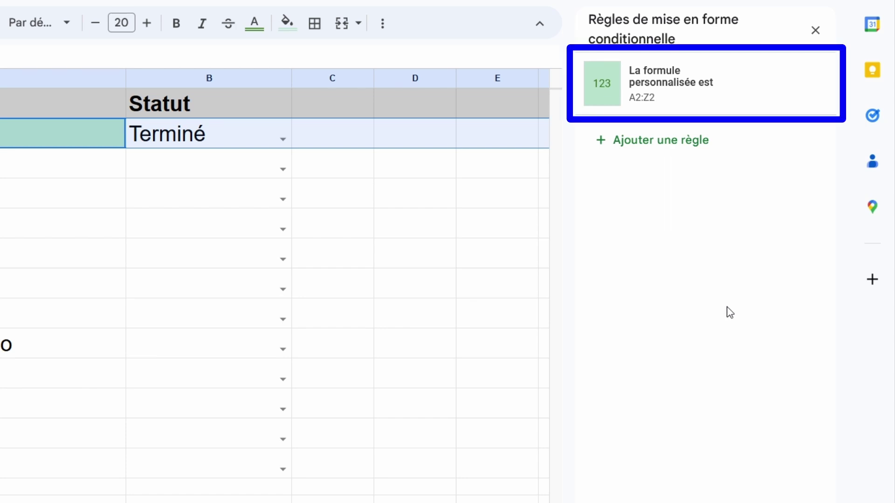
{"action": "left_click", "coordinate": [701, 95]}
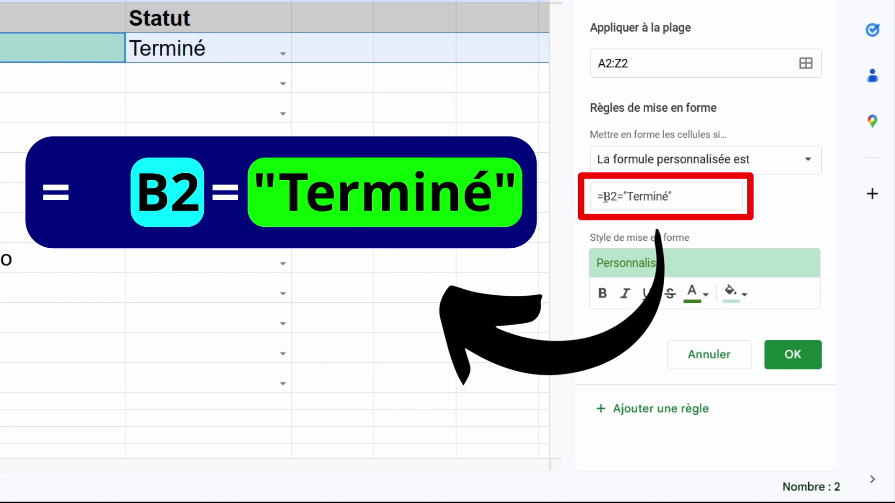
Change the rule's formula to =$B2="Terminé" and save it
{"action": "left_click", "coordinate": [605, 198]}
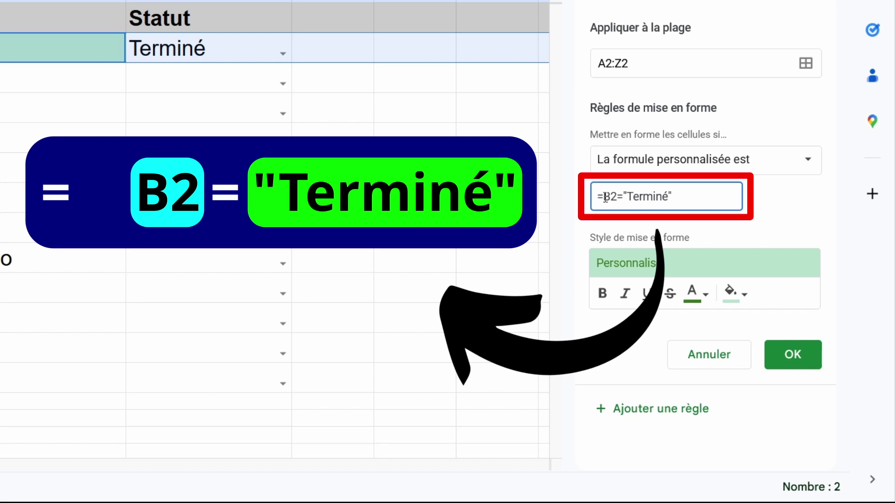
{"action": "type", "text": "$"}
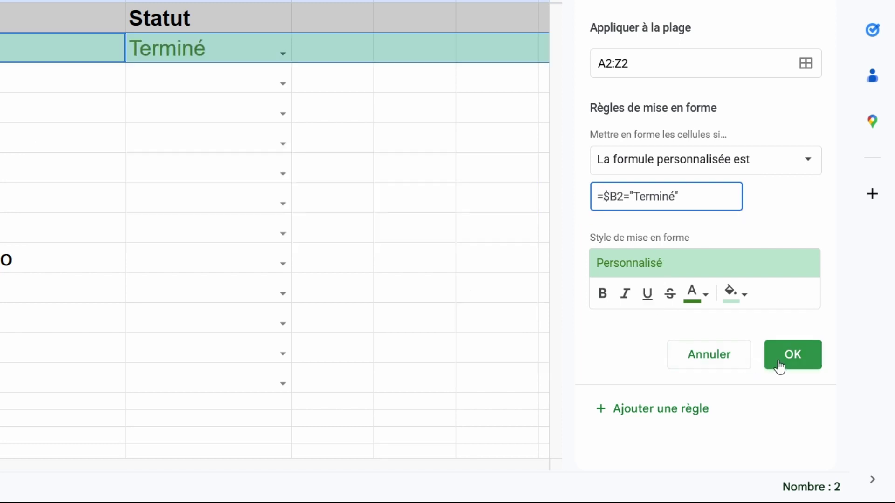
{"action": "left_click", "coordinate": [792, 355]}
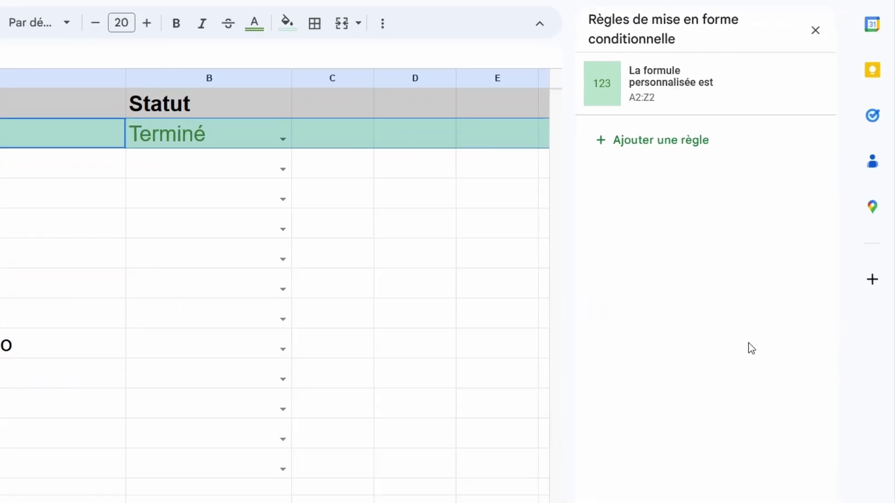
{"action": "mouse_move", "coordinate": [670, 84]}
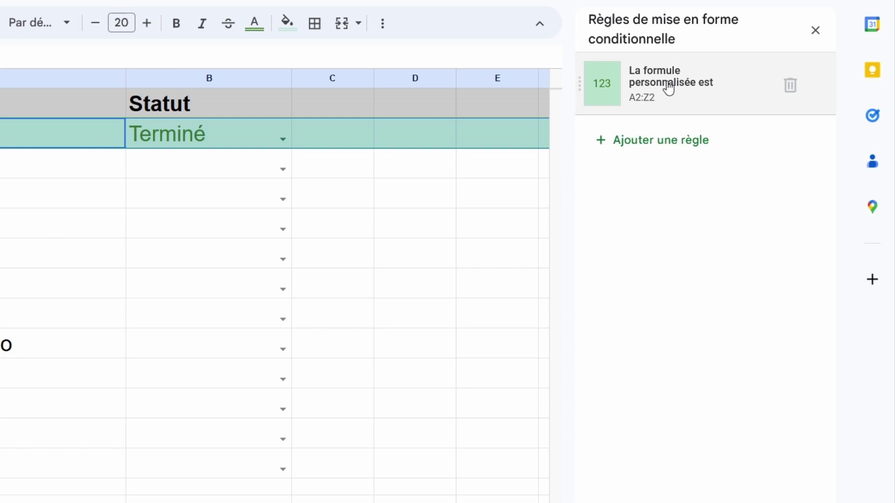
Open the =$B2="Terminé" rule card in the sidebar to edit it again
{"action": "left_click", "coordinate": [670, 88]}
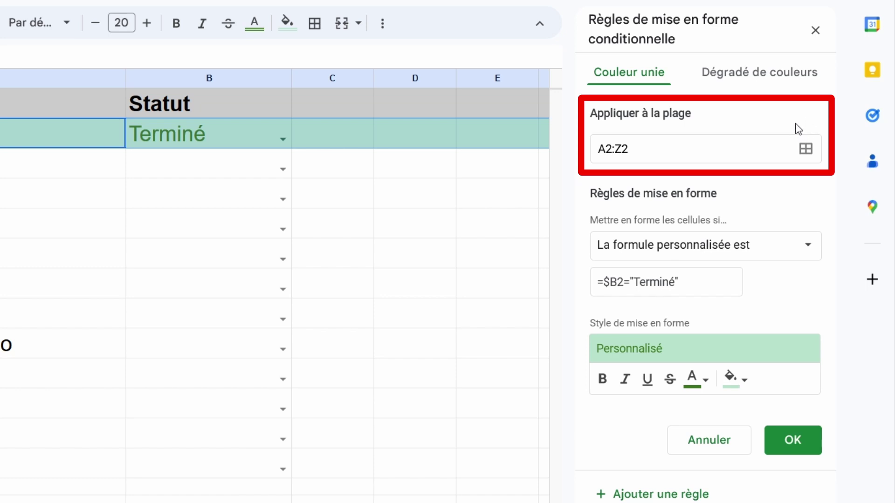
Set the Terminé rule's range to rows 2–13 (A2:Z13), save it, and close the rules panel
{"action": "left_click", "coordinate": [806, 150]}
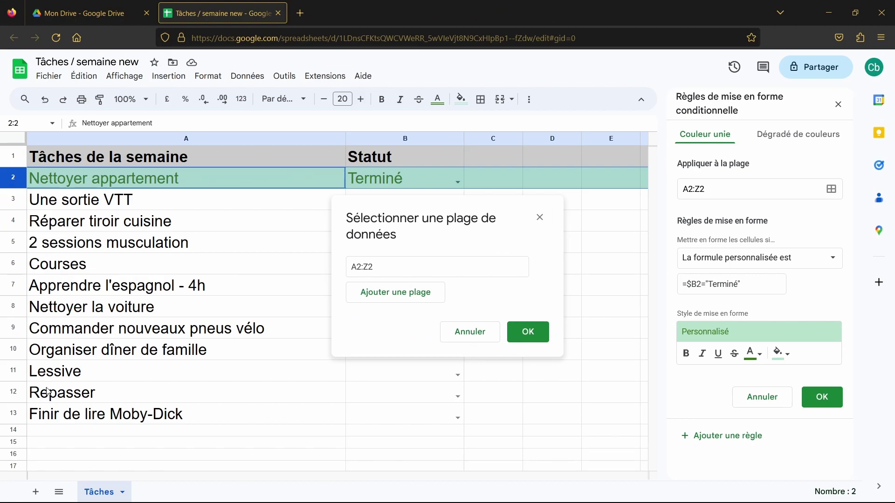
{"action": "left_click", "coordinate": [19, 414], "text": "shift"}
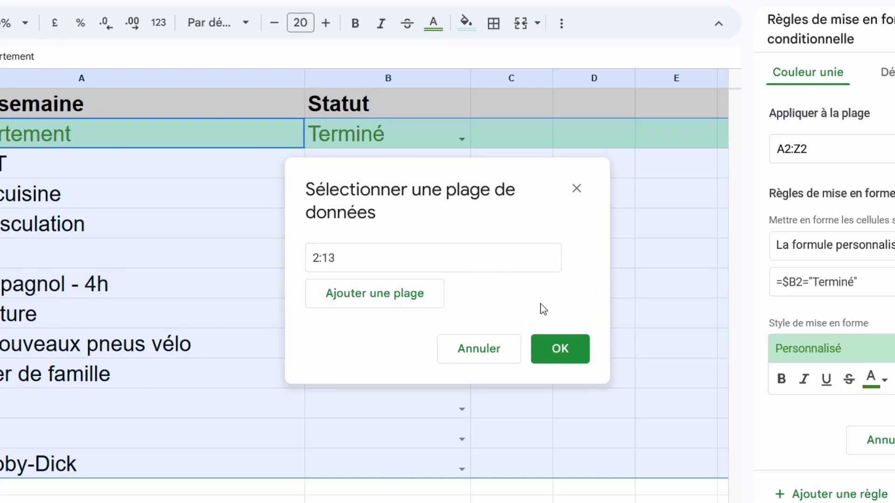
{"action": "left_click", "coordinate": [562, 349]}
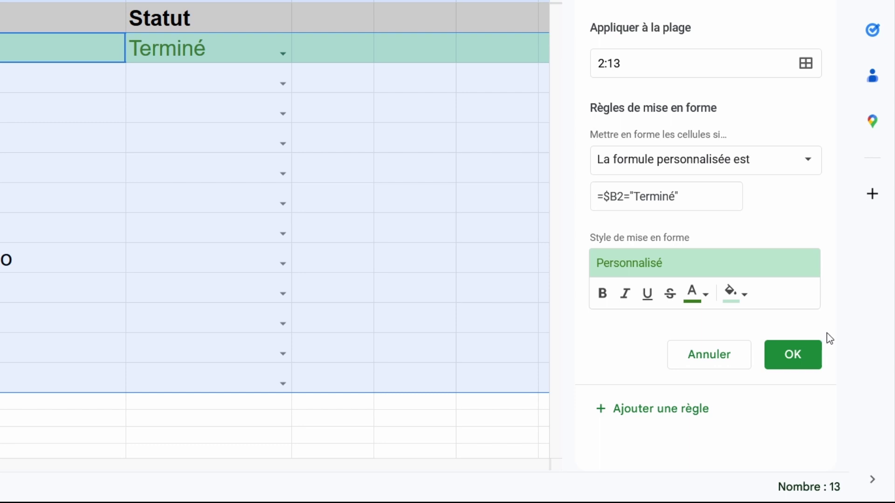
{"action": "left_click", "coordinate": [791, 367]}
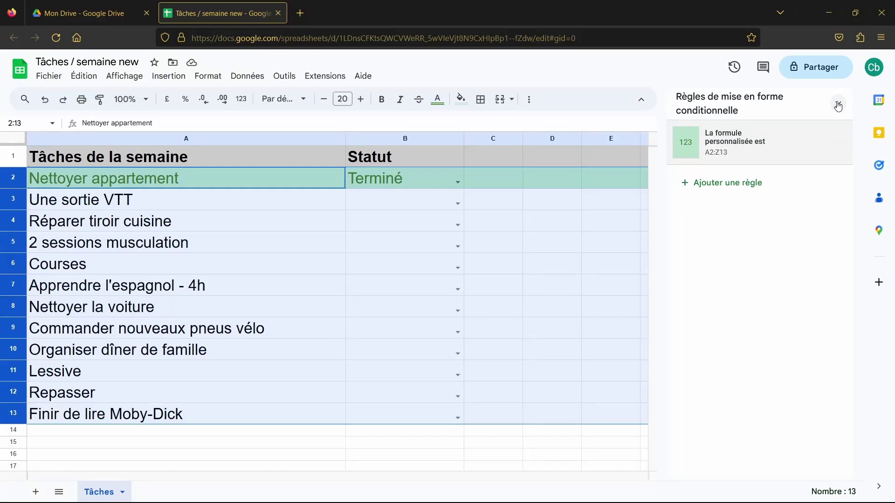
{"action": "left_click", "coordinate": [838, 105]}
{"action": "left_click", "coordinate": [615, 354]}
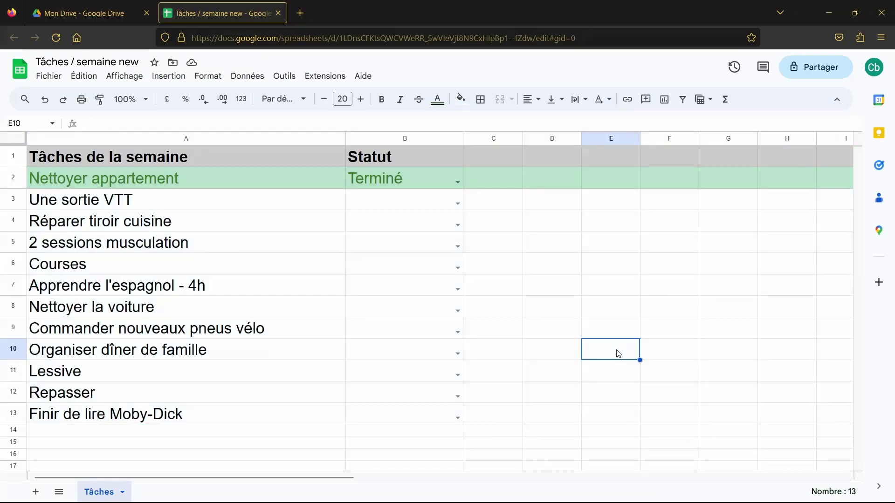
Set the status of Commander nouveaux pneus vélo (B9) and Repasser (B12) to Terminé
{"action": "left_click", "coordinate": [461, 334]}
{"action": "left_click", "coordinate": [370, 378]}
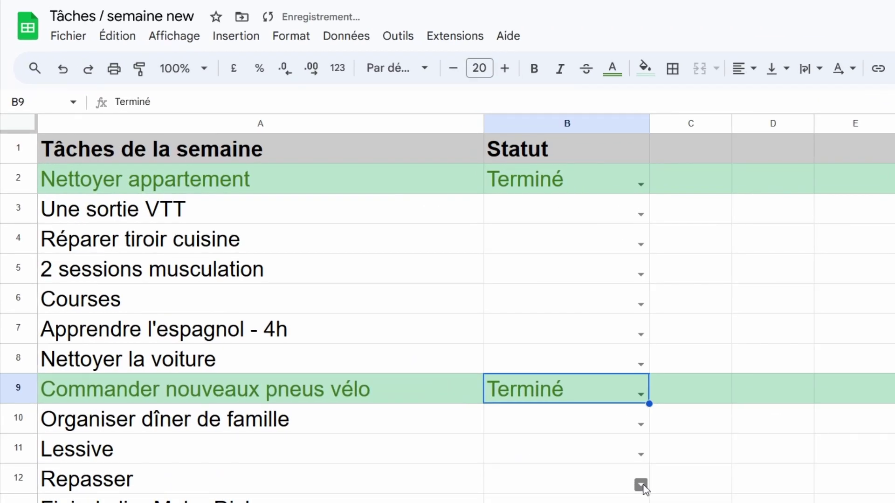
{"action": "left_click", "coordinate": [641, 485]}
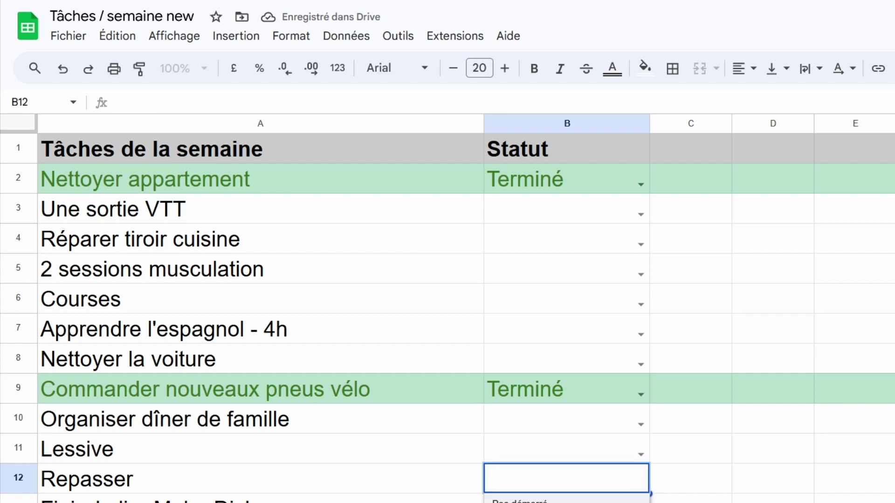
{"action": "left_click", "coordinate": [513, 501]}
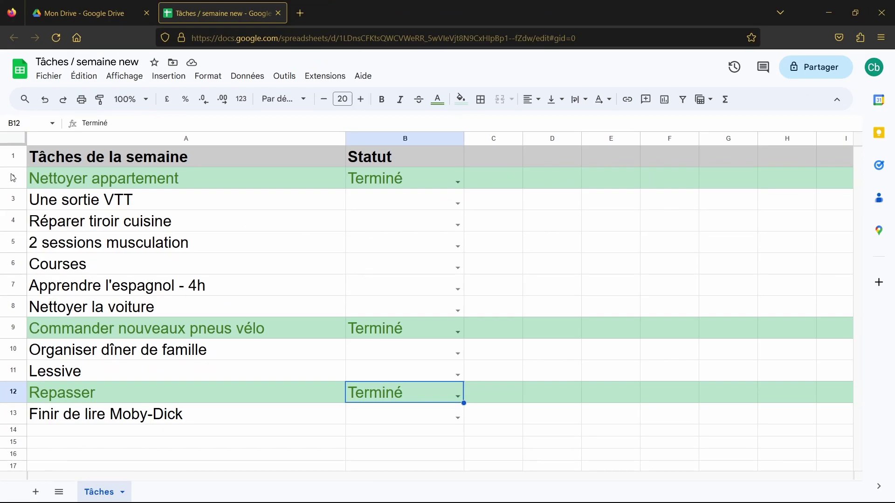
{"action": "left_click", "coordinate": [13, 178]}
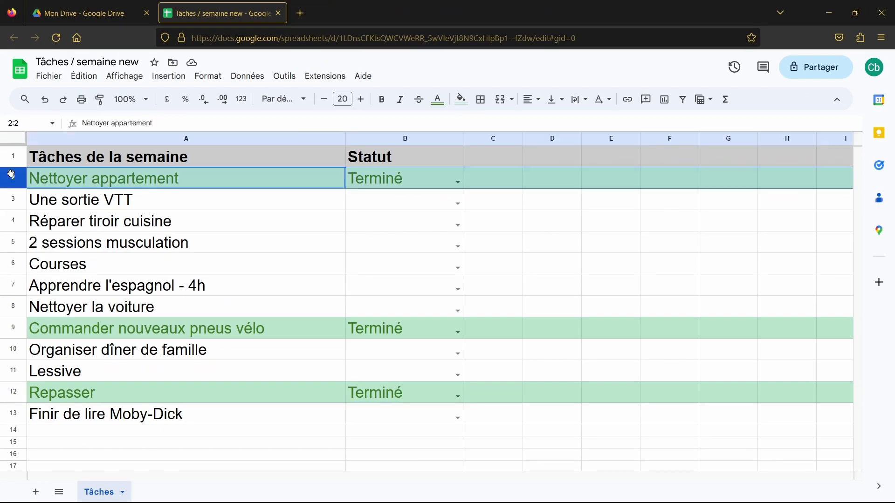
Select rows 2–13 and add a new conditional formatting rule for A2:Z13
{"action": "left_click", "coordinate": [13, 414], "text": "shift"}
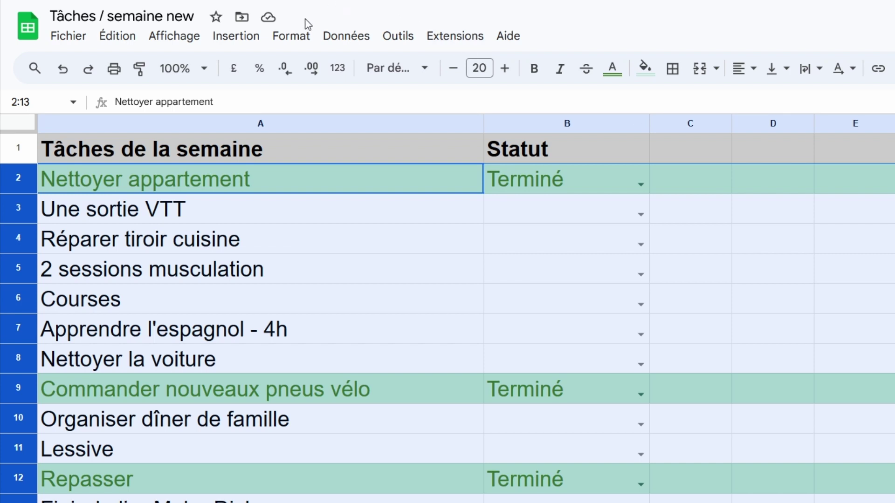
{"action": "left_click", "coordinate": [299, 34]}
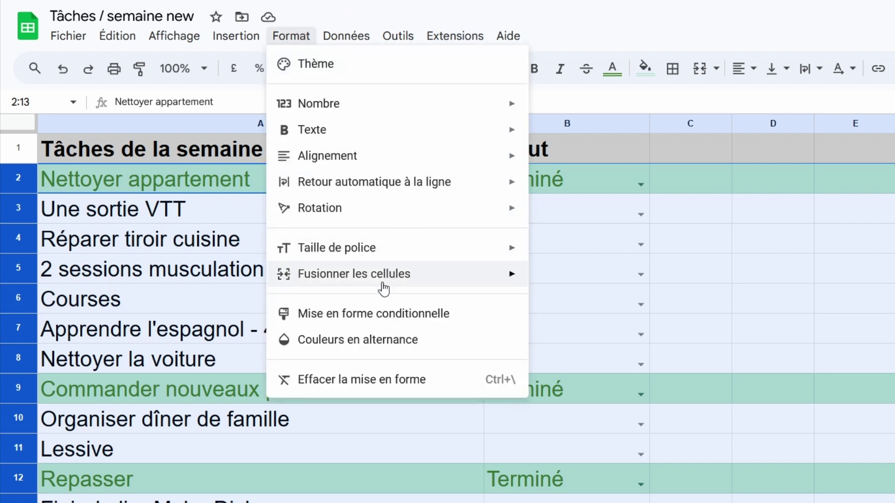
{"action": "left_click", "coordinate": [342, 317]}
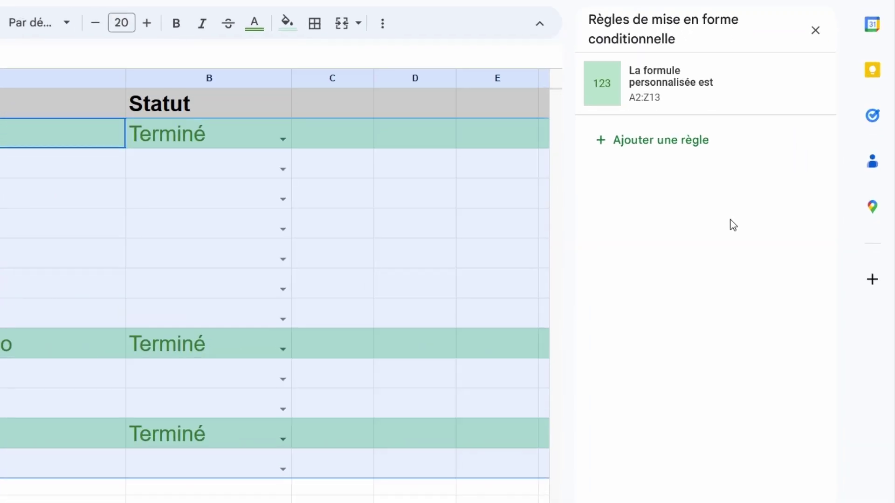
{"action": "left_click", "coordinate": [670, 142]}
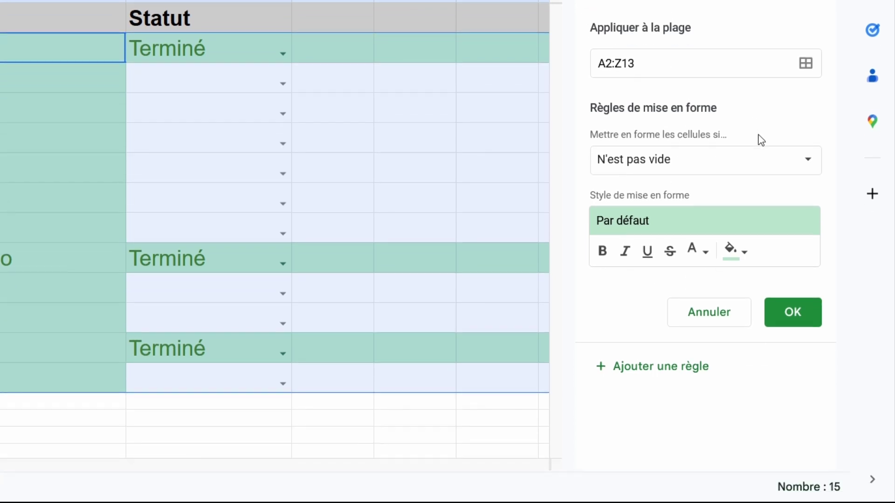
Set the new rule's condition to 'La formule personnalisée est' with =$B2="En cours"
{"action": "left_click", "coordinate": [782, 169]}
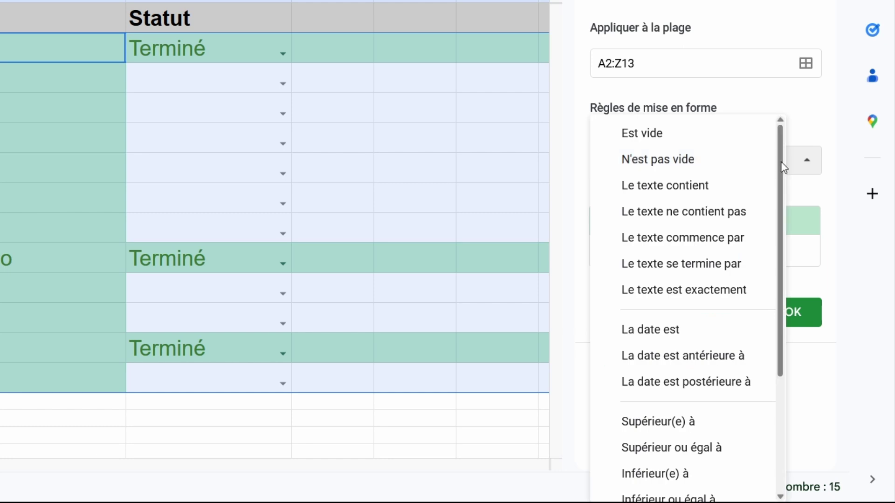
{"action": "left_click_drag", "start_coordinate": [781, 161], "coordinate": [790, 295]}
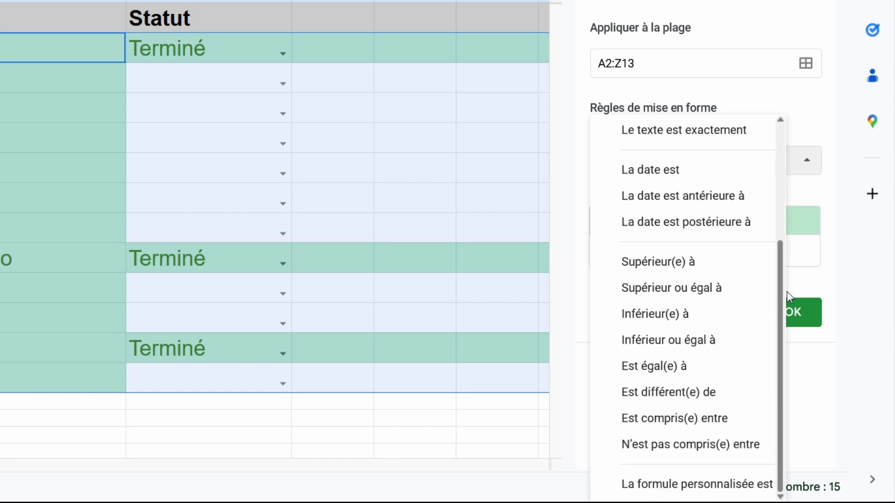
{"action": "left_click", "coordinate": [689, 487]}
{"action": "left_click", "coordinate": [644, 200]}
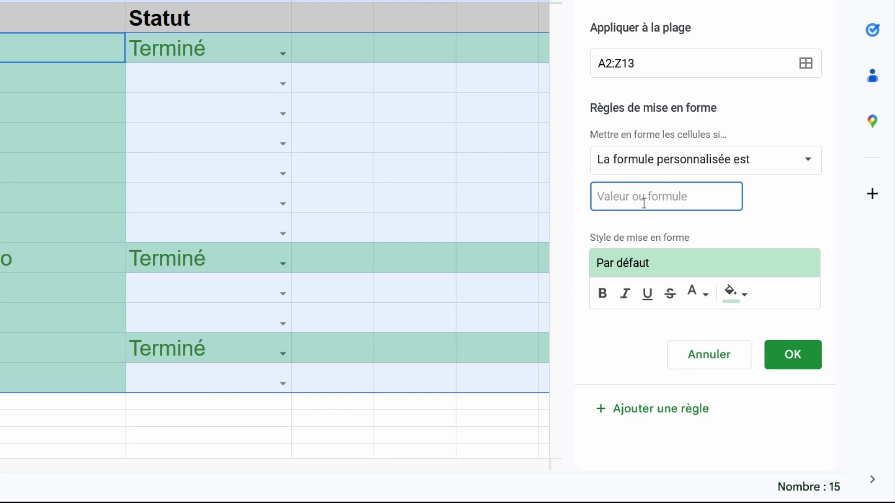
{"action": "type", "text": "="}
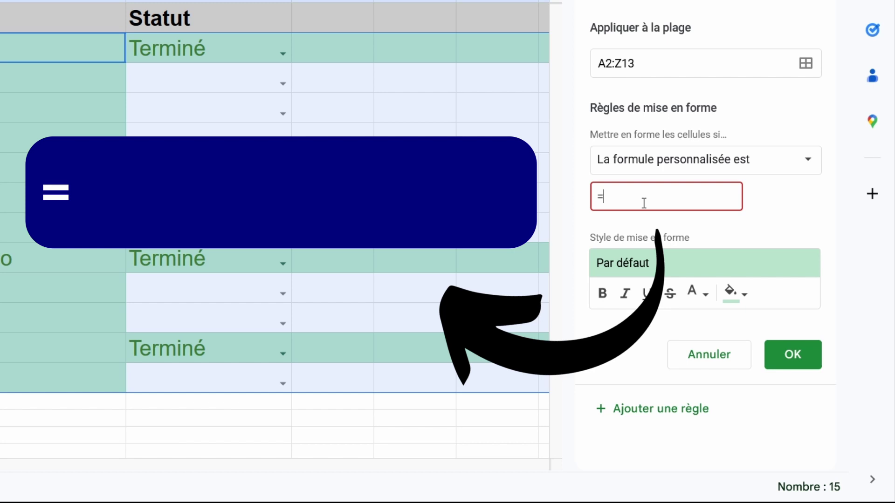
{"action": "type", "text": "$"}
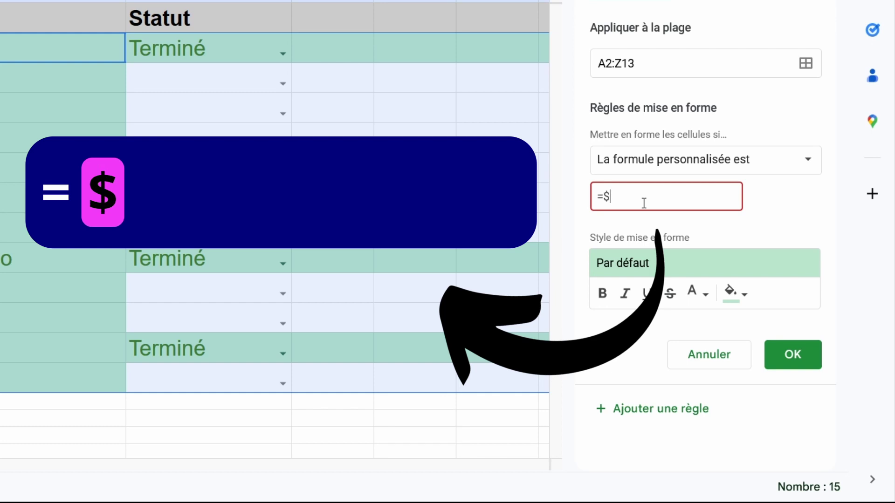
{"action": "type", "text": "B"}
{"action": "type", "text": "2"}
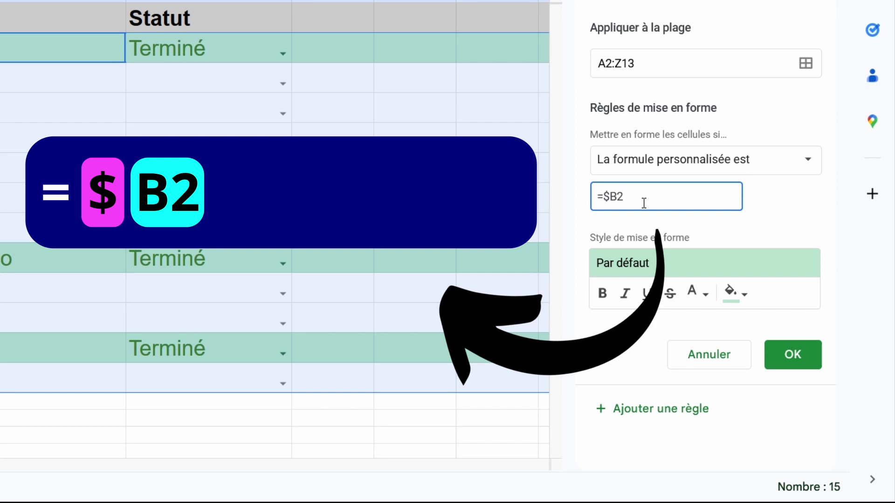
{"action": "type", "text": "="}
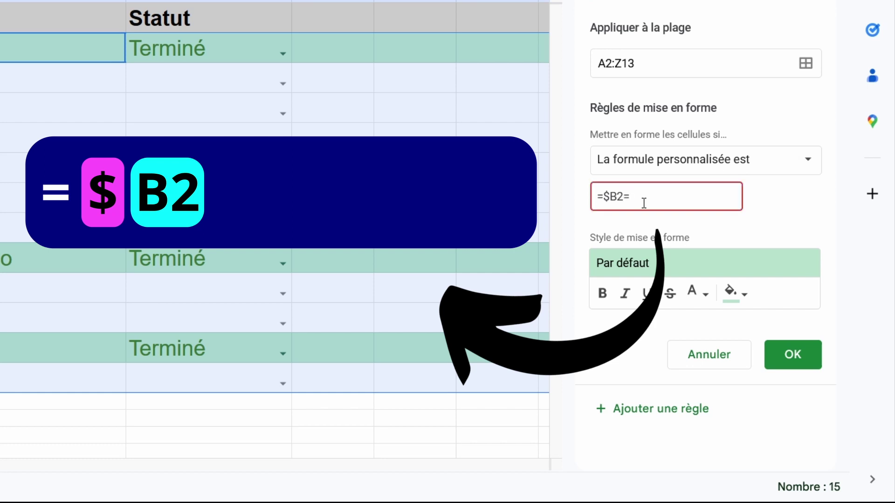
{"action": "type", "text": "\""}
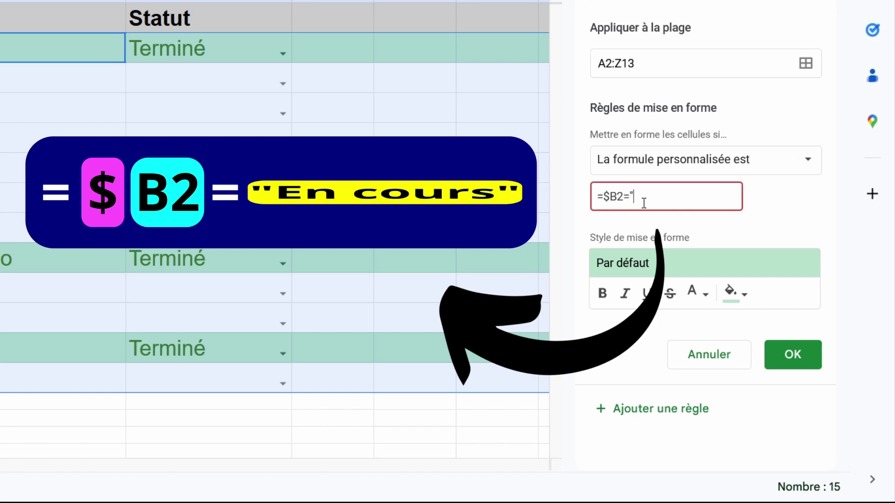
{"action": "type", "text": "En cou"}
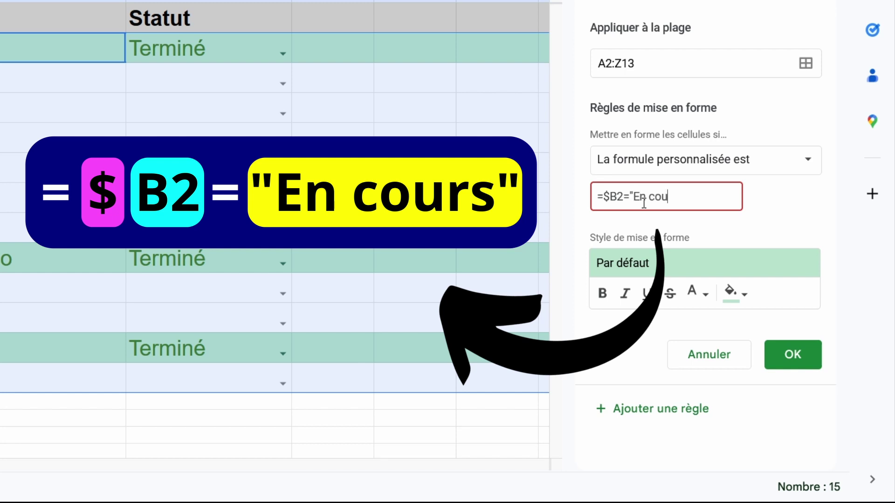
{"action": "type", "text": "rs\""}
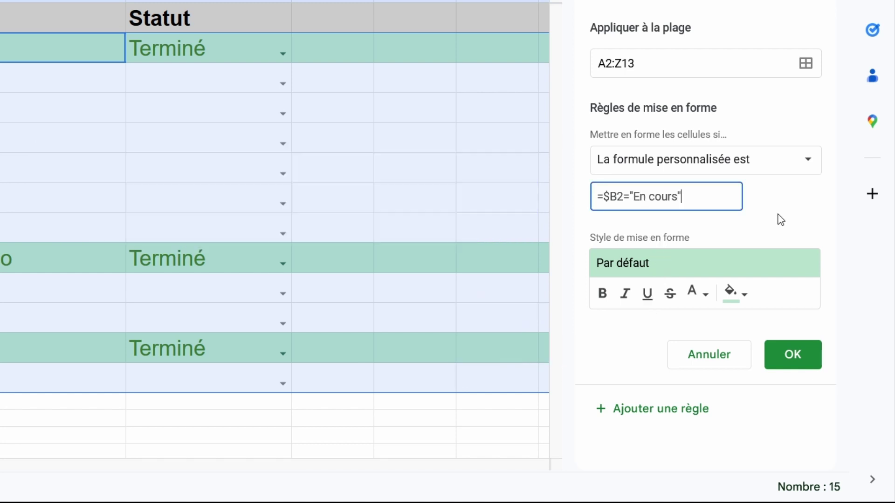
Style the En cours rule with light yellow fill and dark yellow text, then save it
{"action": "left_click", "coordinate": [748, 294]}
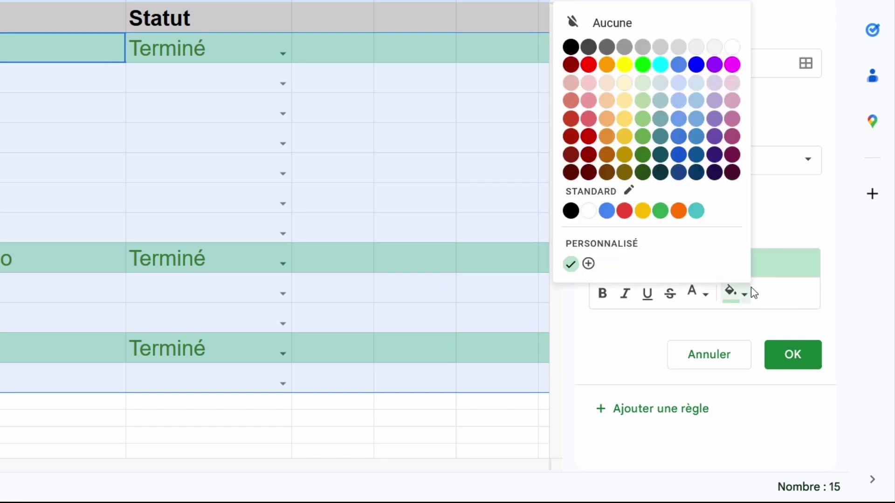
{"action": "left_click", "coordinate": [629, 102]}
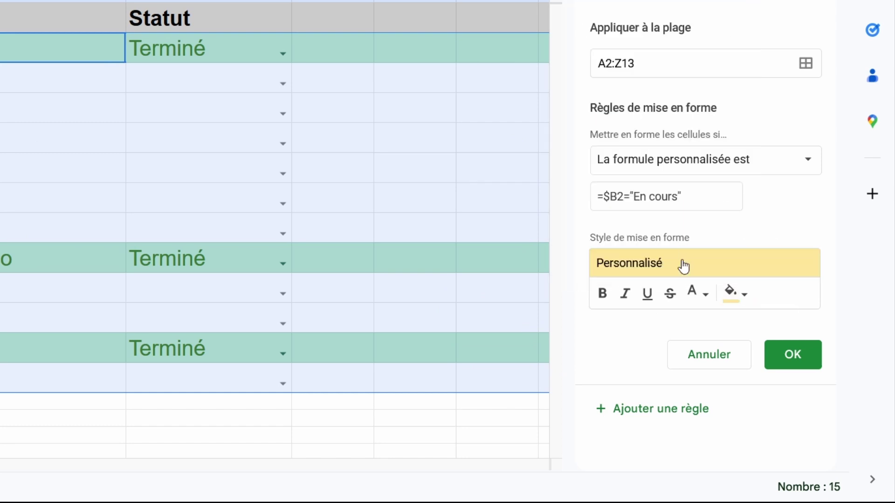
{"action": "left_click", "coordinate": [697, 293]}
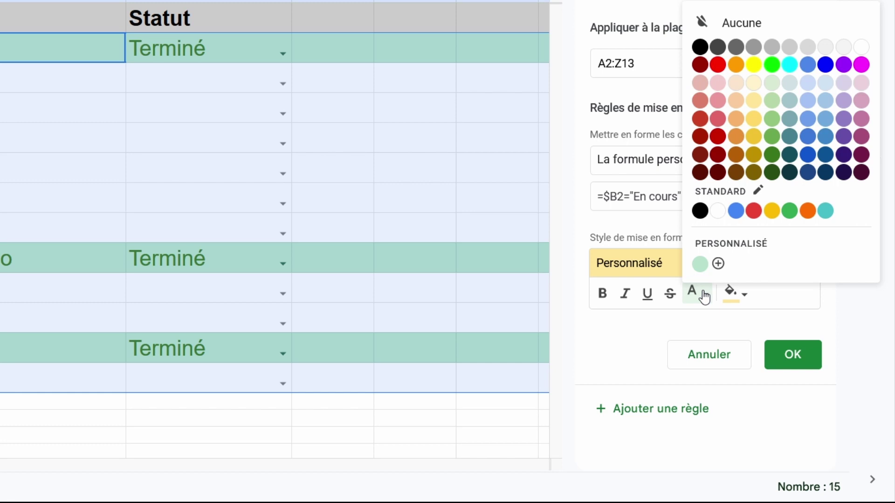
{"action": "left_click", "coordinate": [753, 155]}
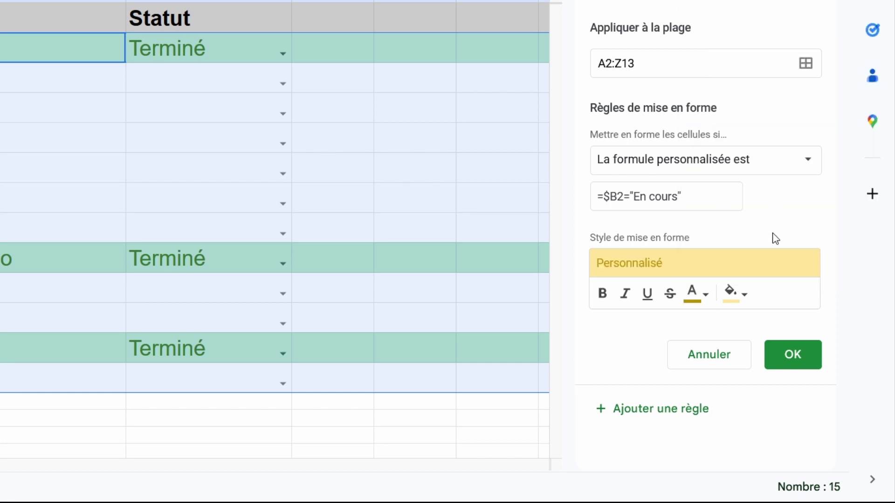
{"action": "left_click", "coordinate": [792, 355]}
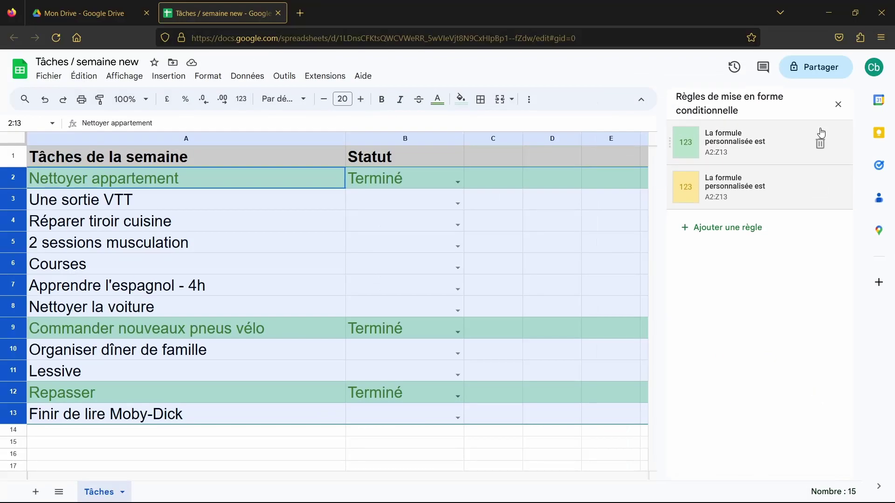
Set 2 sessions musculation (B5) and Organiser dîner de famille (B10) to En cours
{"action": "left_click", "coordinate": [838, 104]}
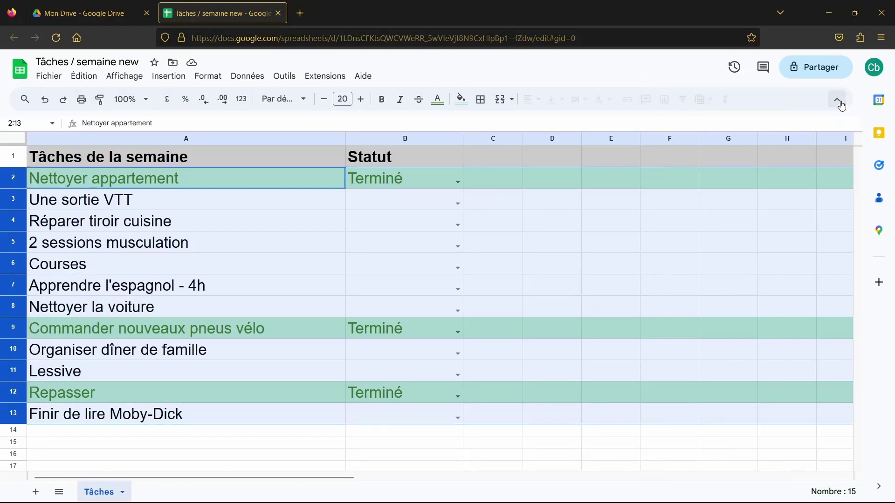
{"action": "left_click", "coordinate": [612, 274]}
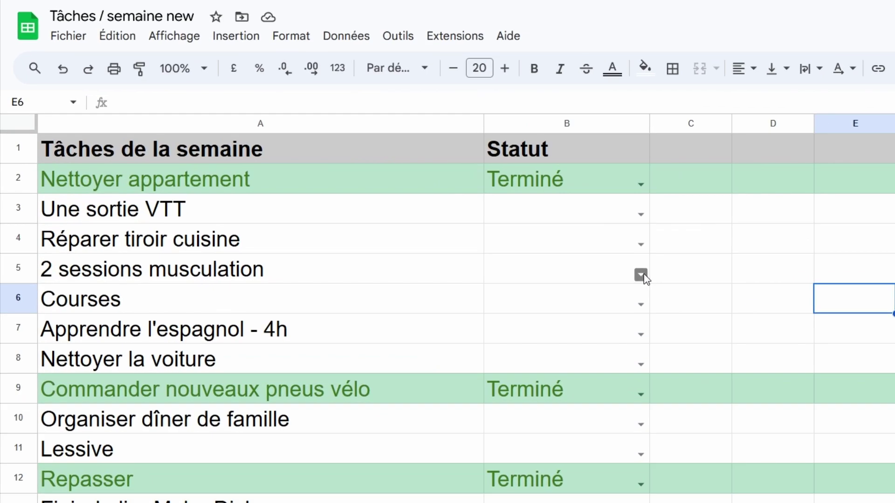
{"action": "left_click", "coordinate": [646, 278]}
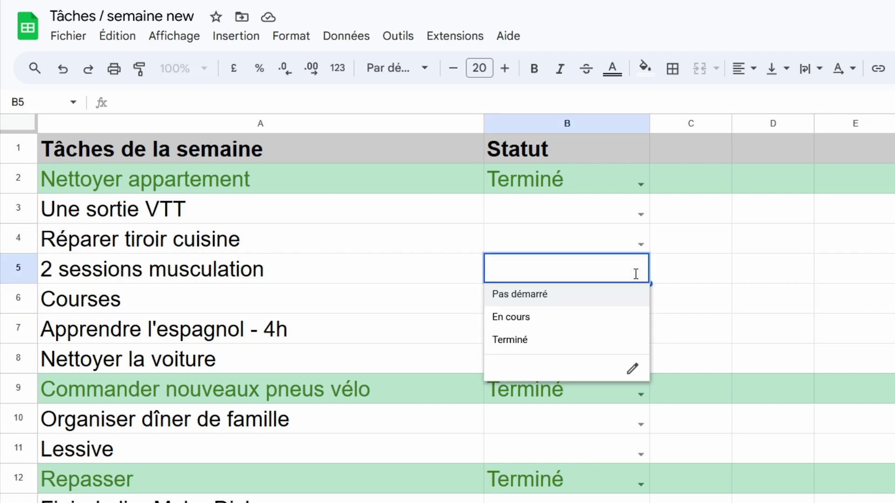
{"action": "left_click", "coordinate": [514, 321]}
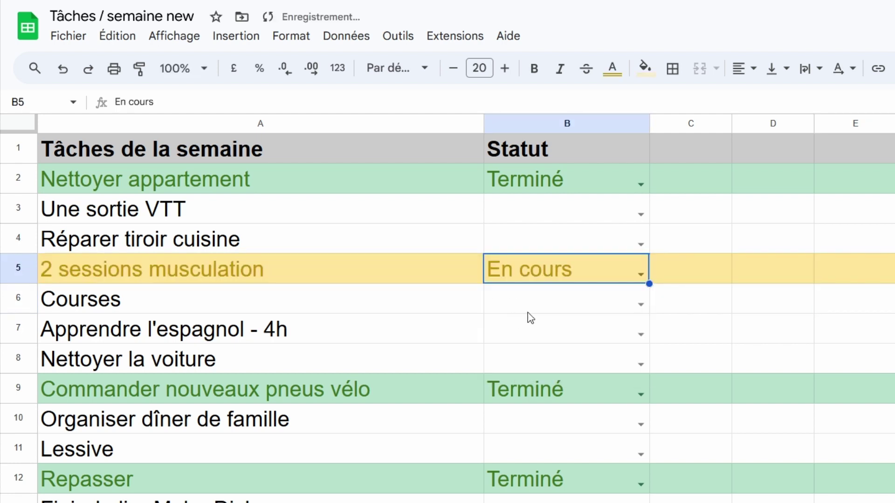
{"action": "left_click", "coordinate": [642, 425]}
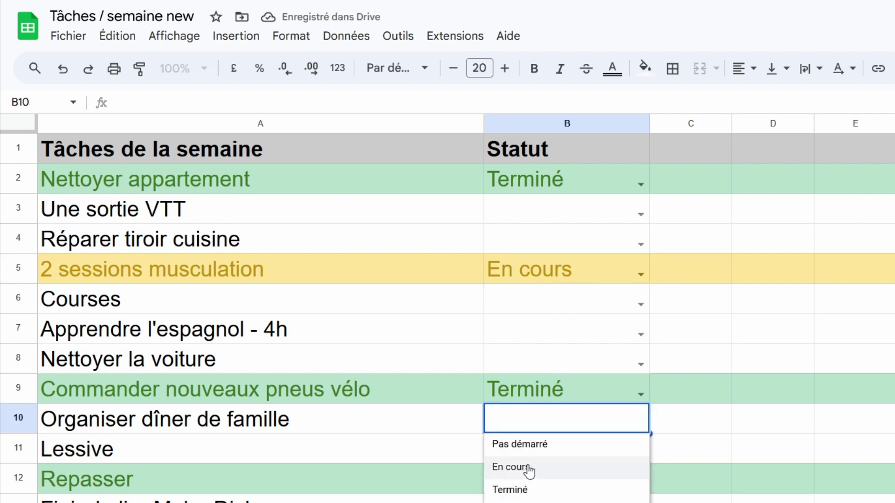
{"action": "left_click", "coordinate": [530, 470]}
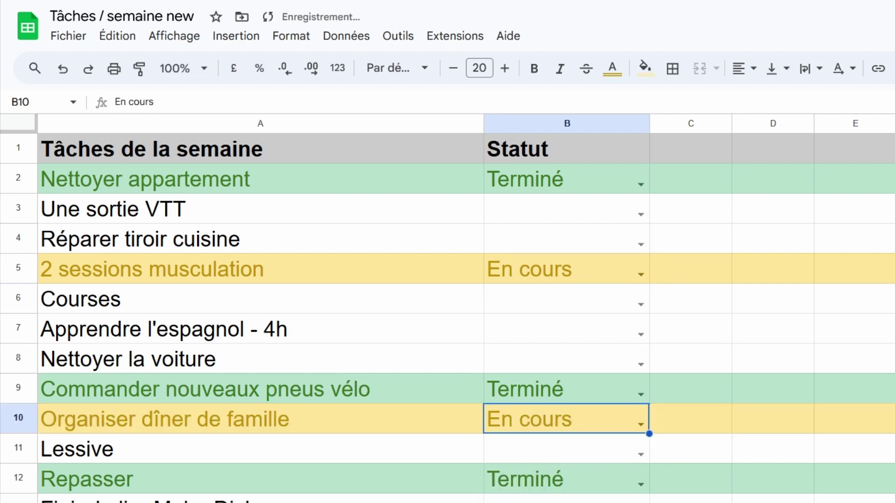
{"action": "left_click", "coordinate": [885, 499]}
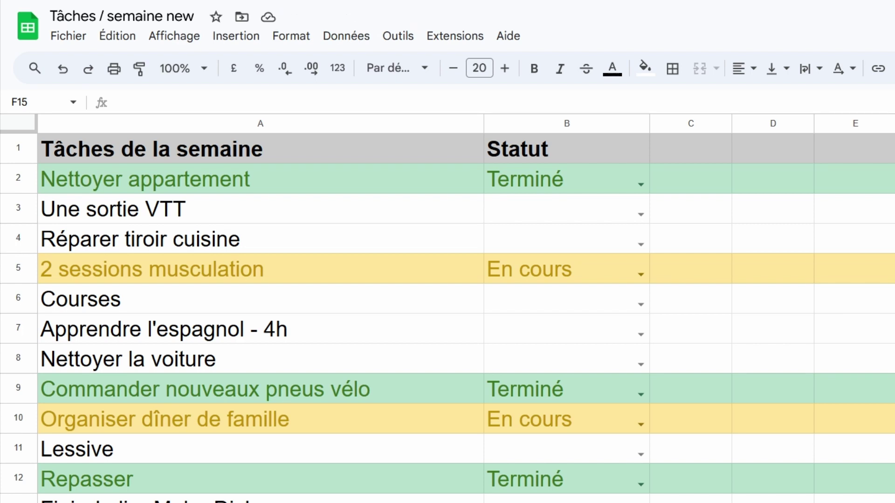